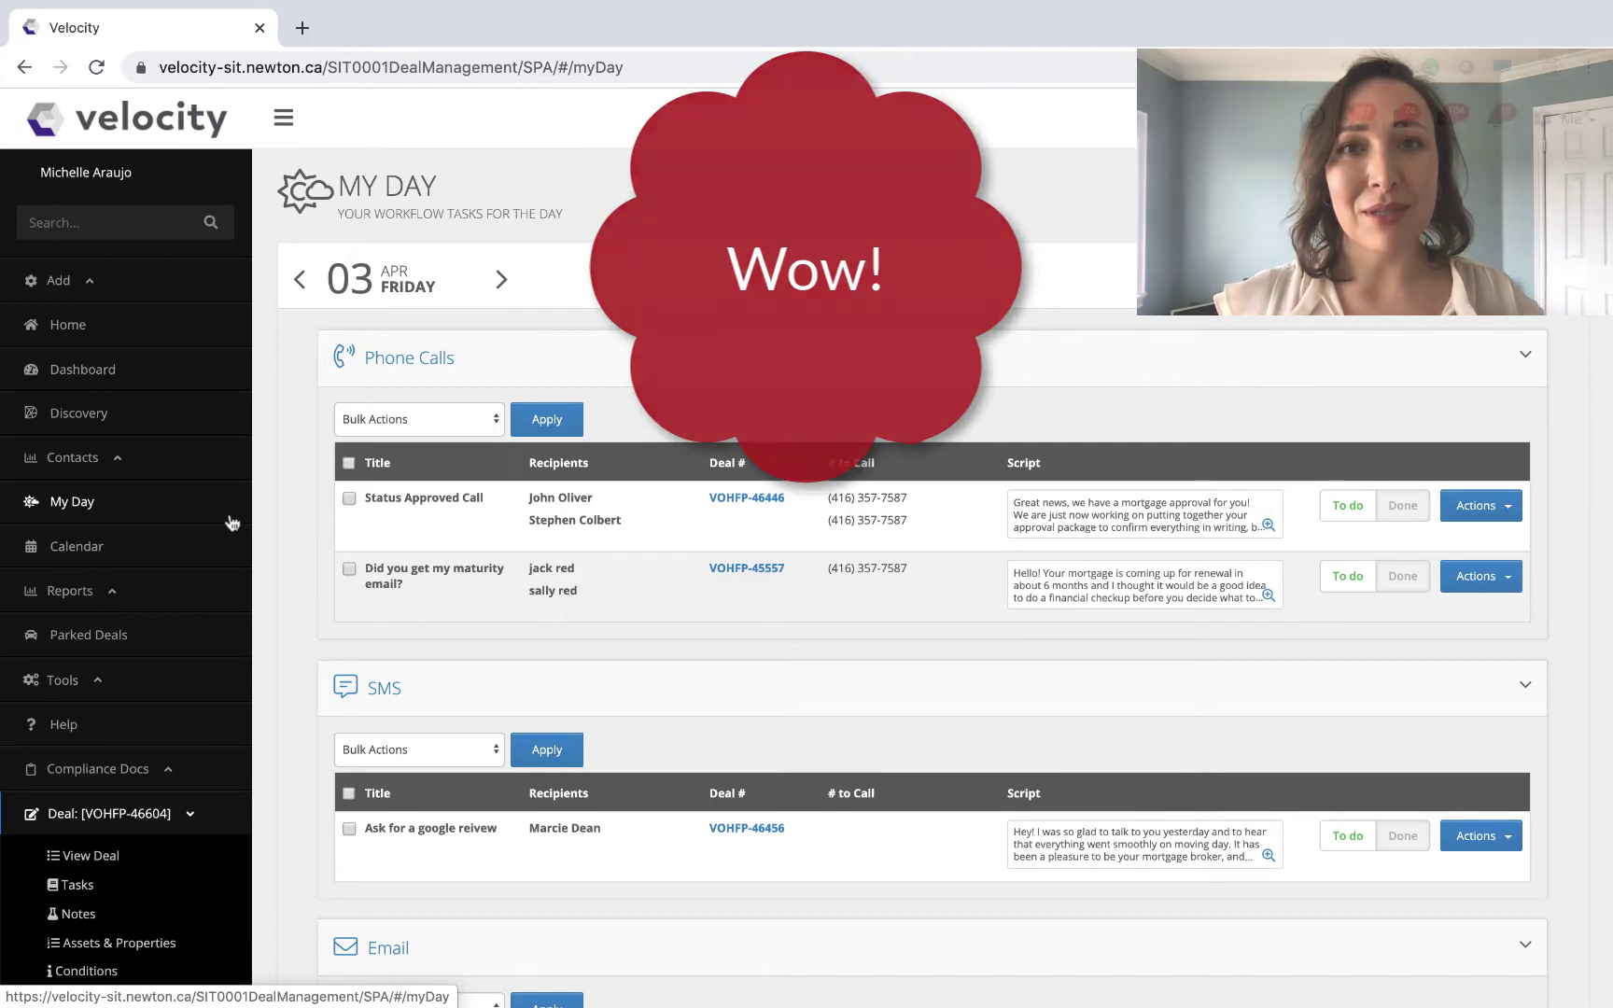
Preview the full phone call script.
scroll(719, 631, down, 3)
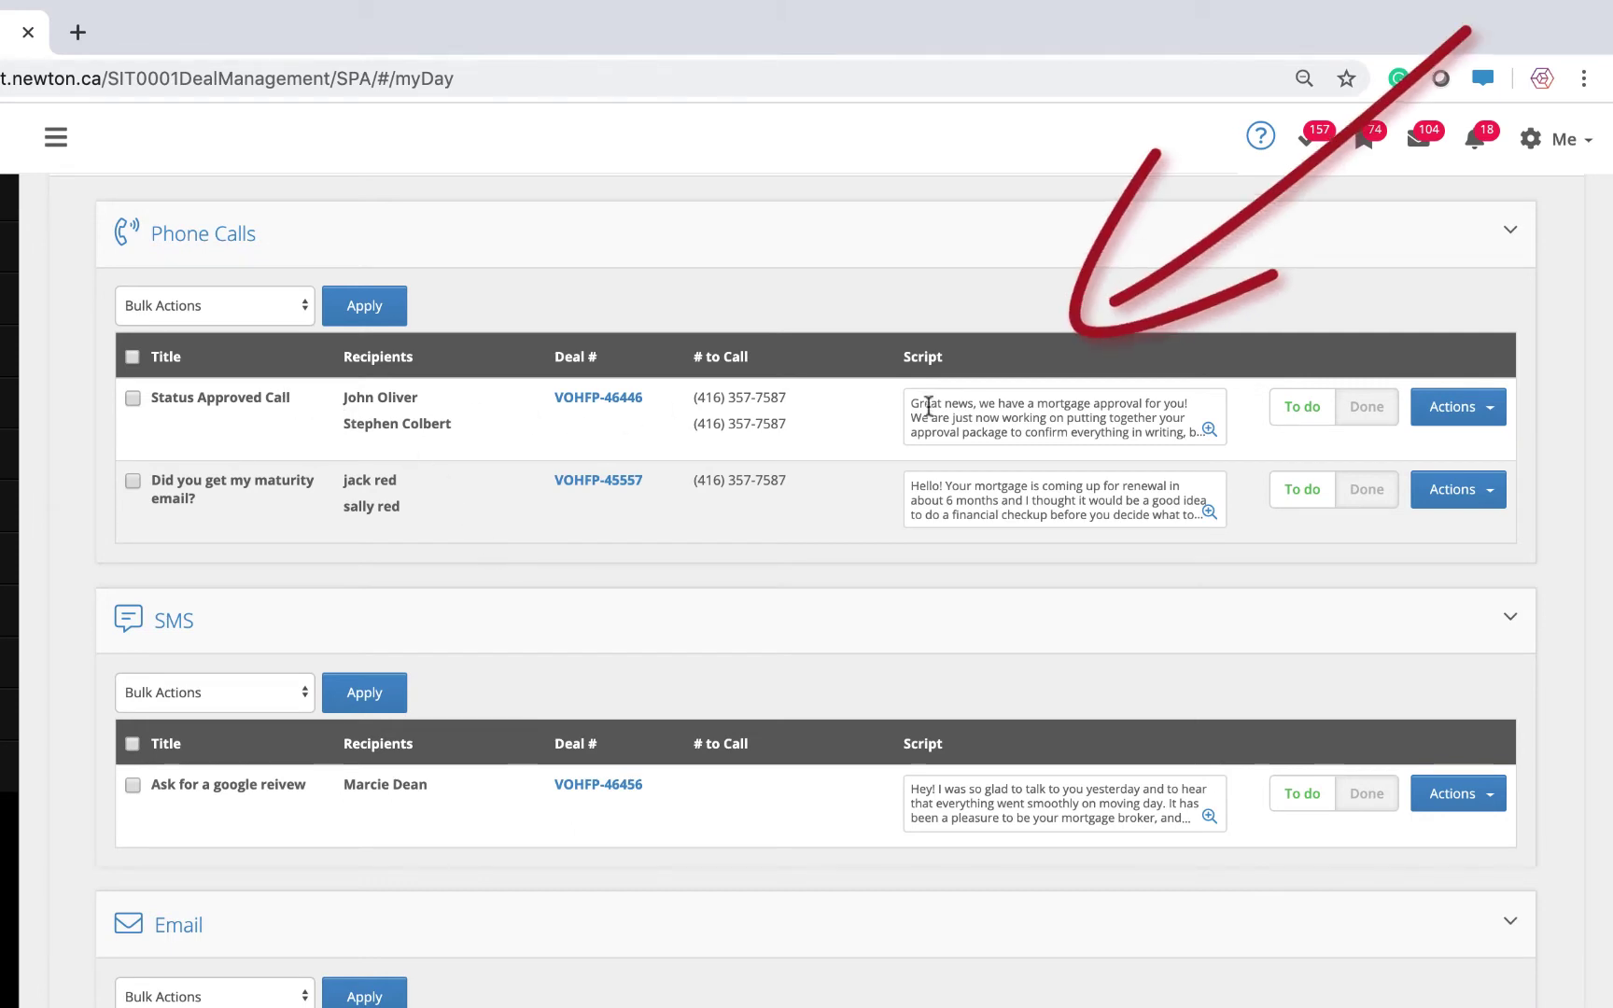
click(1209, 430)
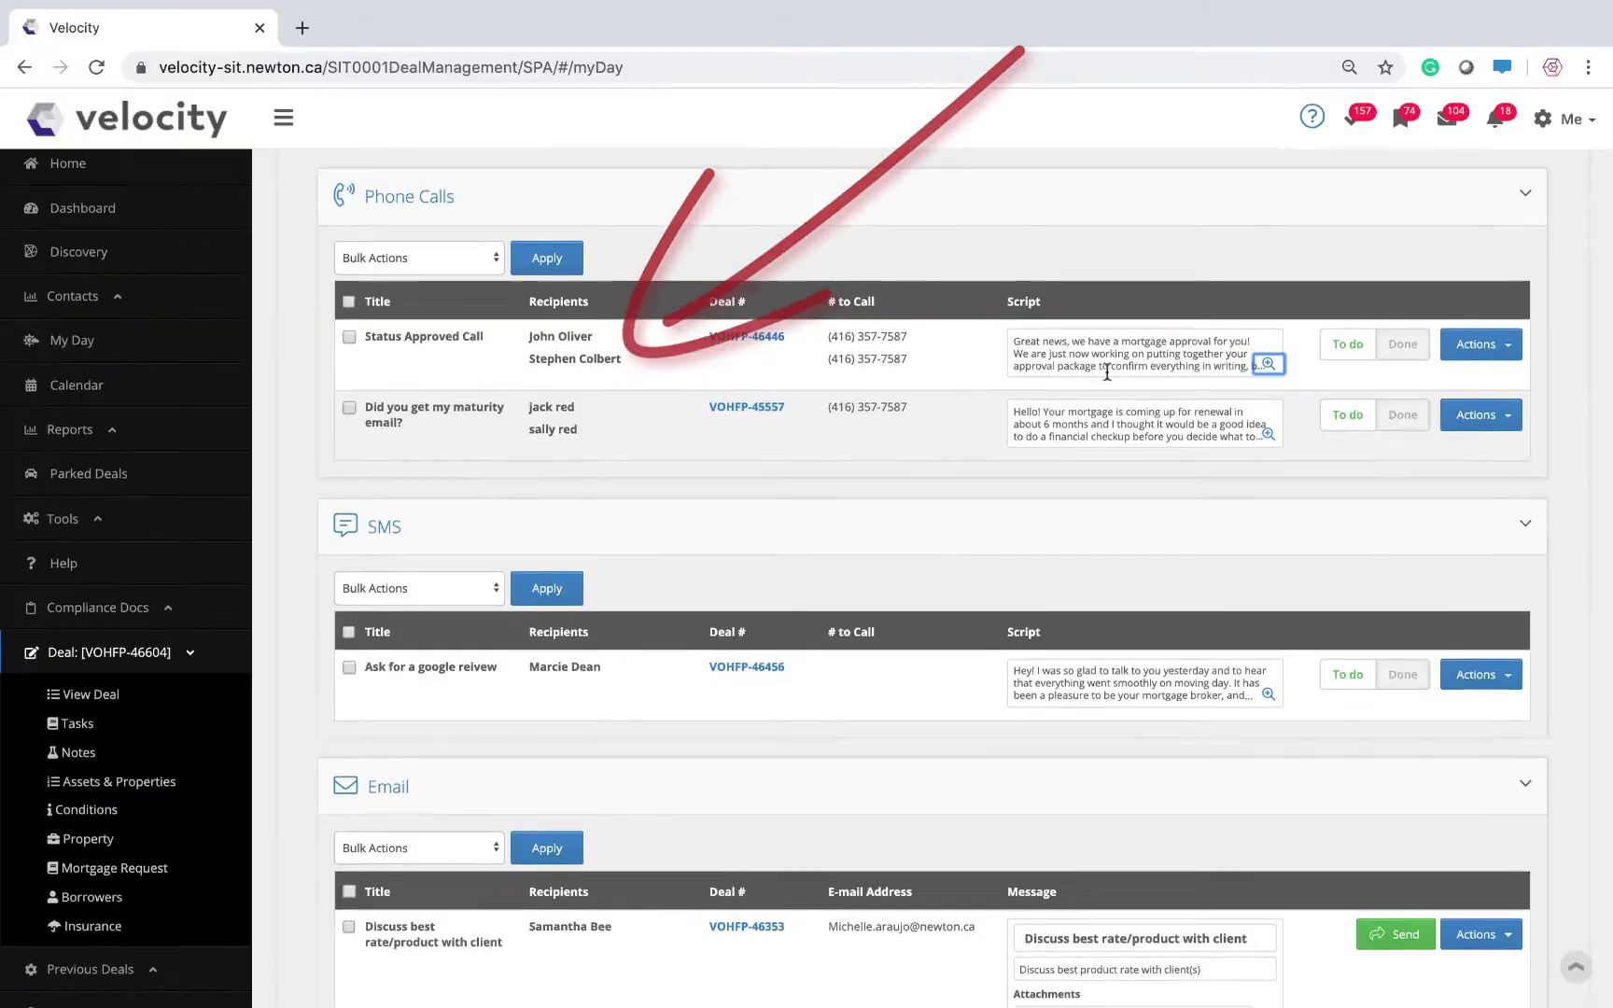
scroll(1107, 371, down, 2)
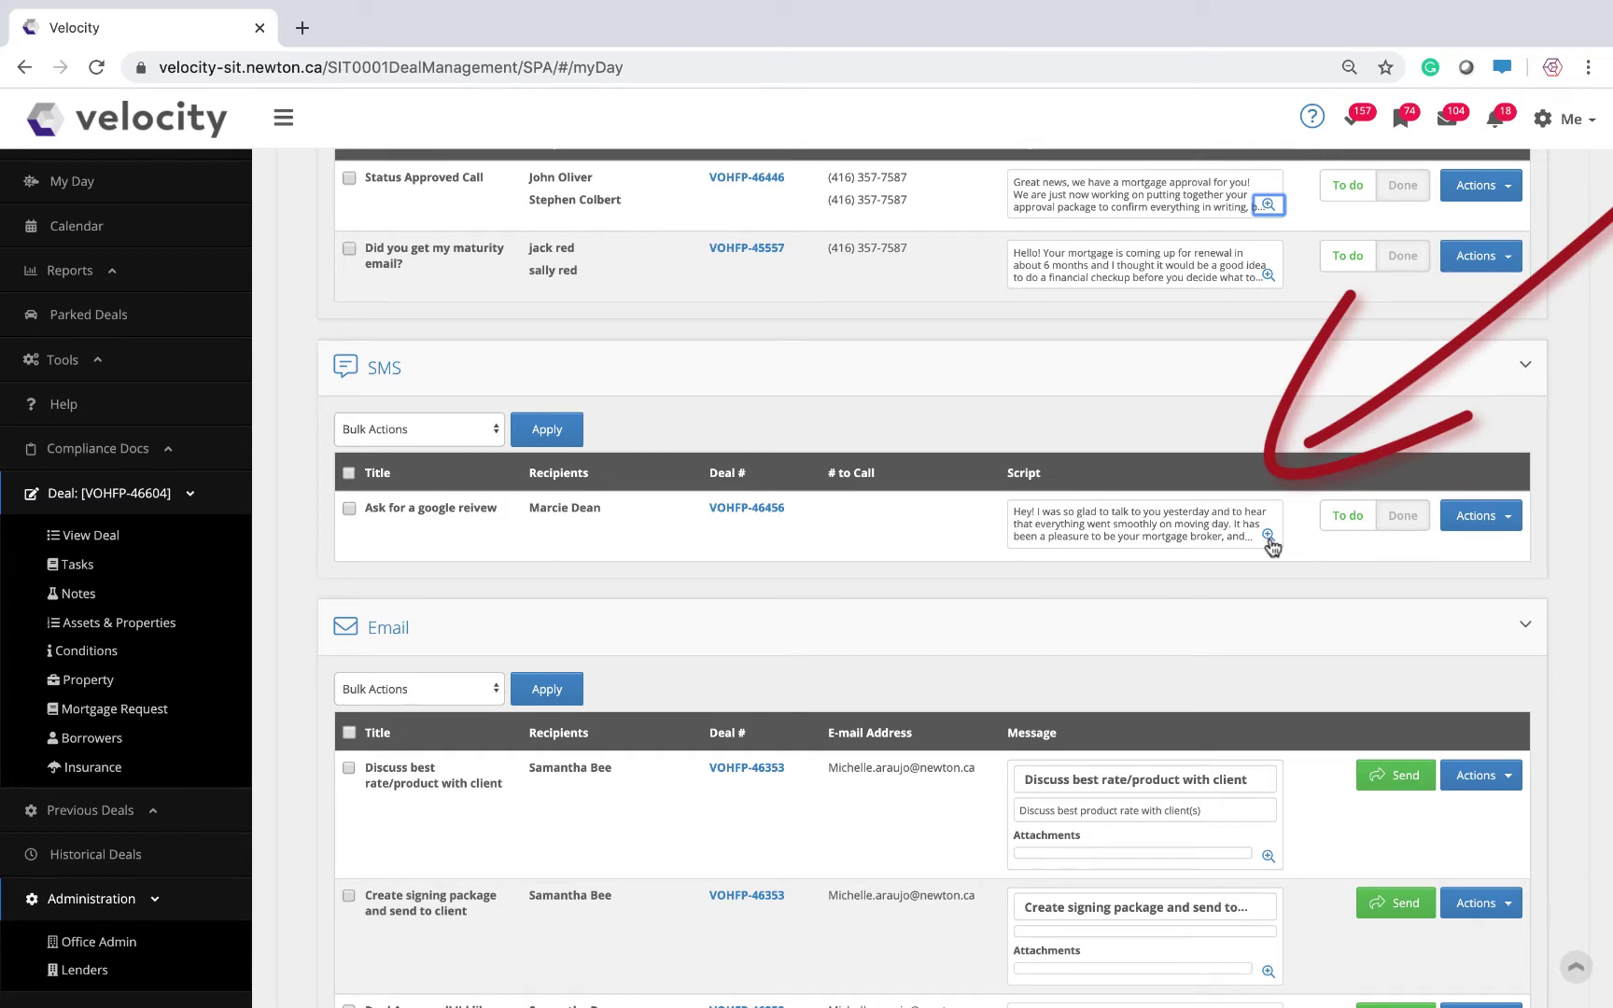
scroll(1272, 548, down, 5)
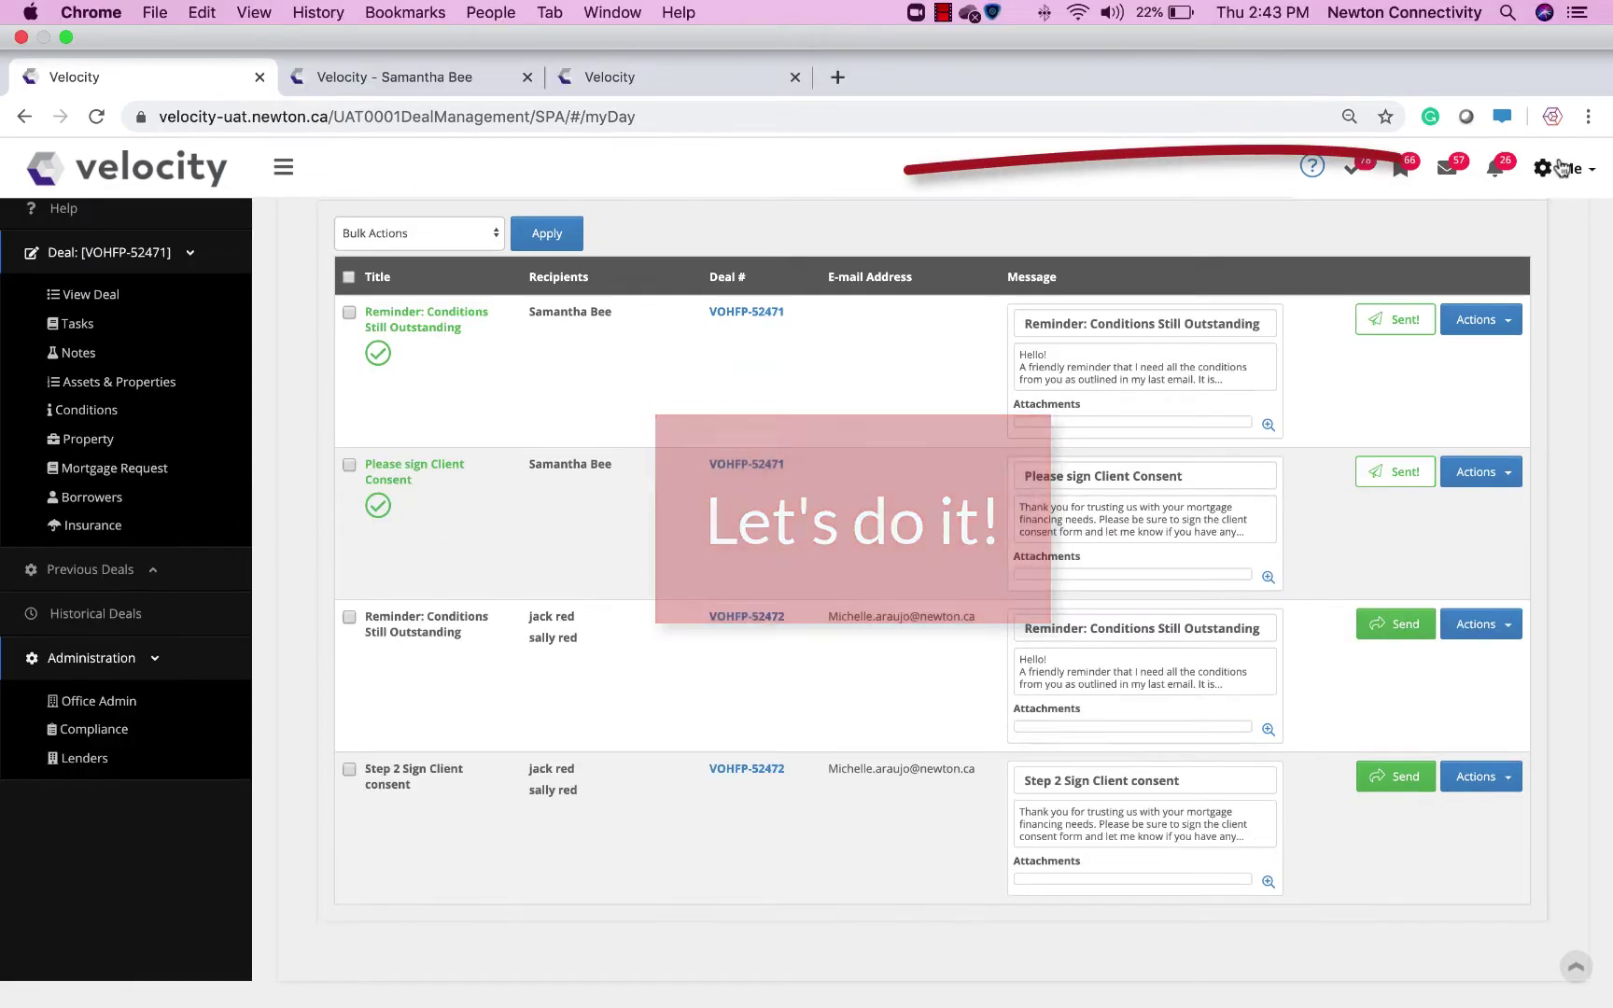
Go to Me > Workflows and start adding a new workflow.
click(1561, 168)
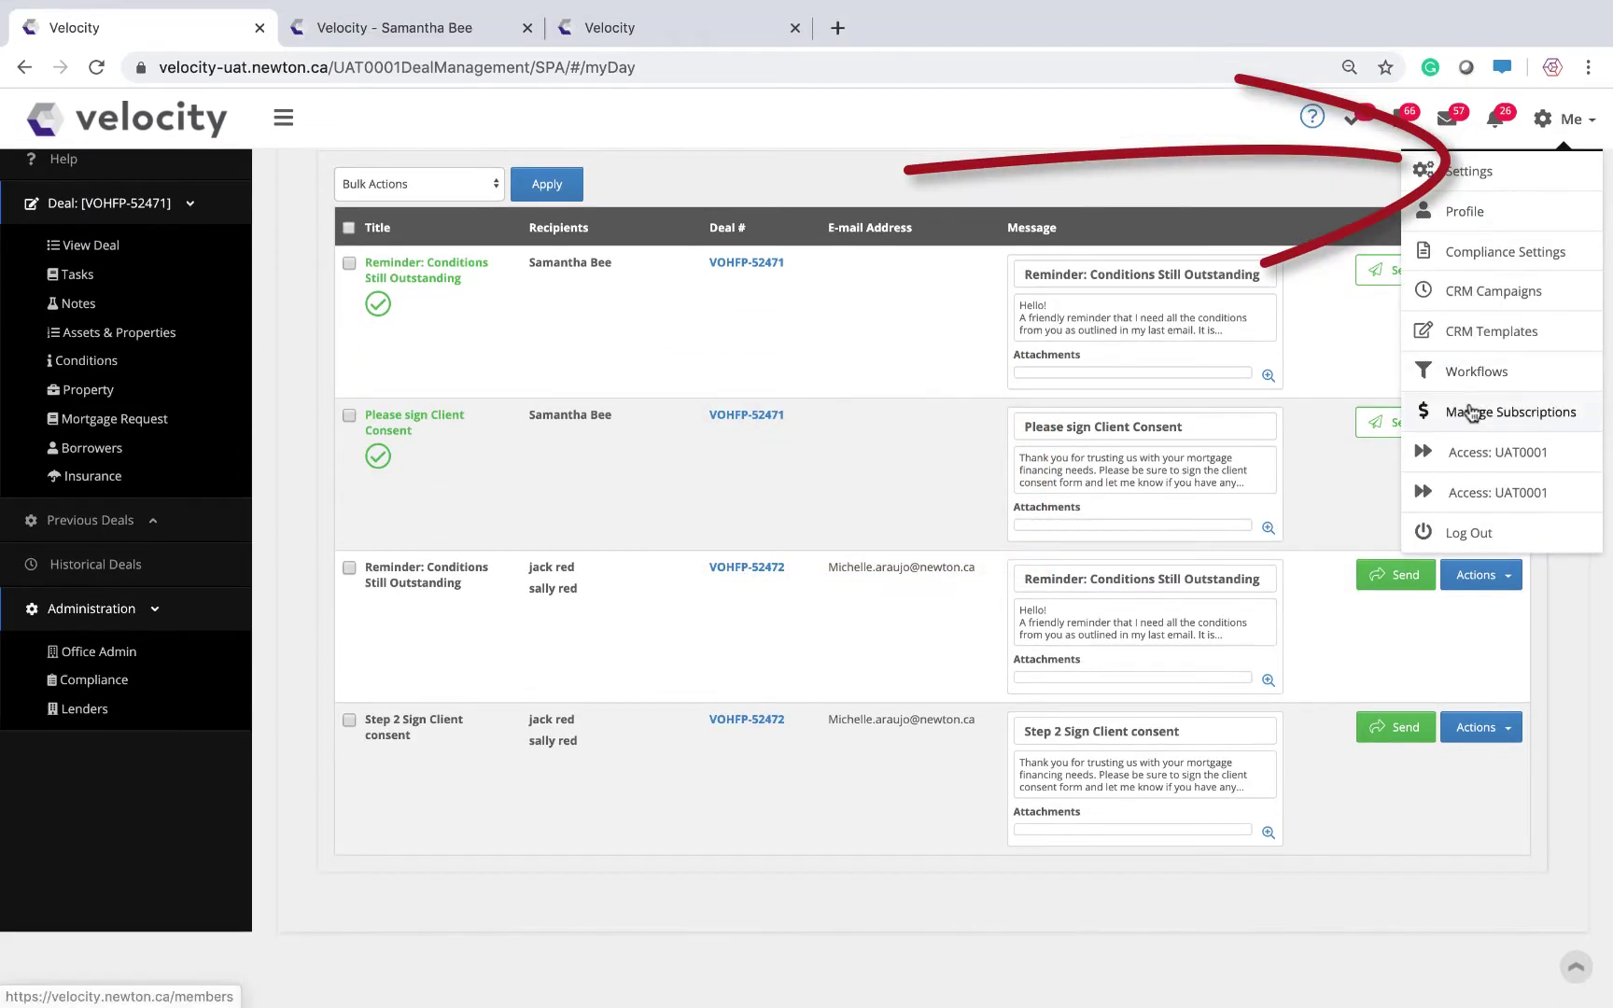
click(1475, 372)
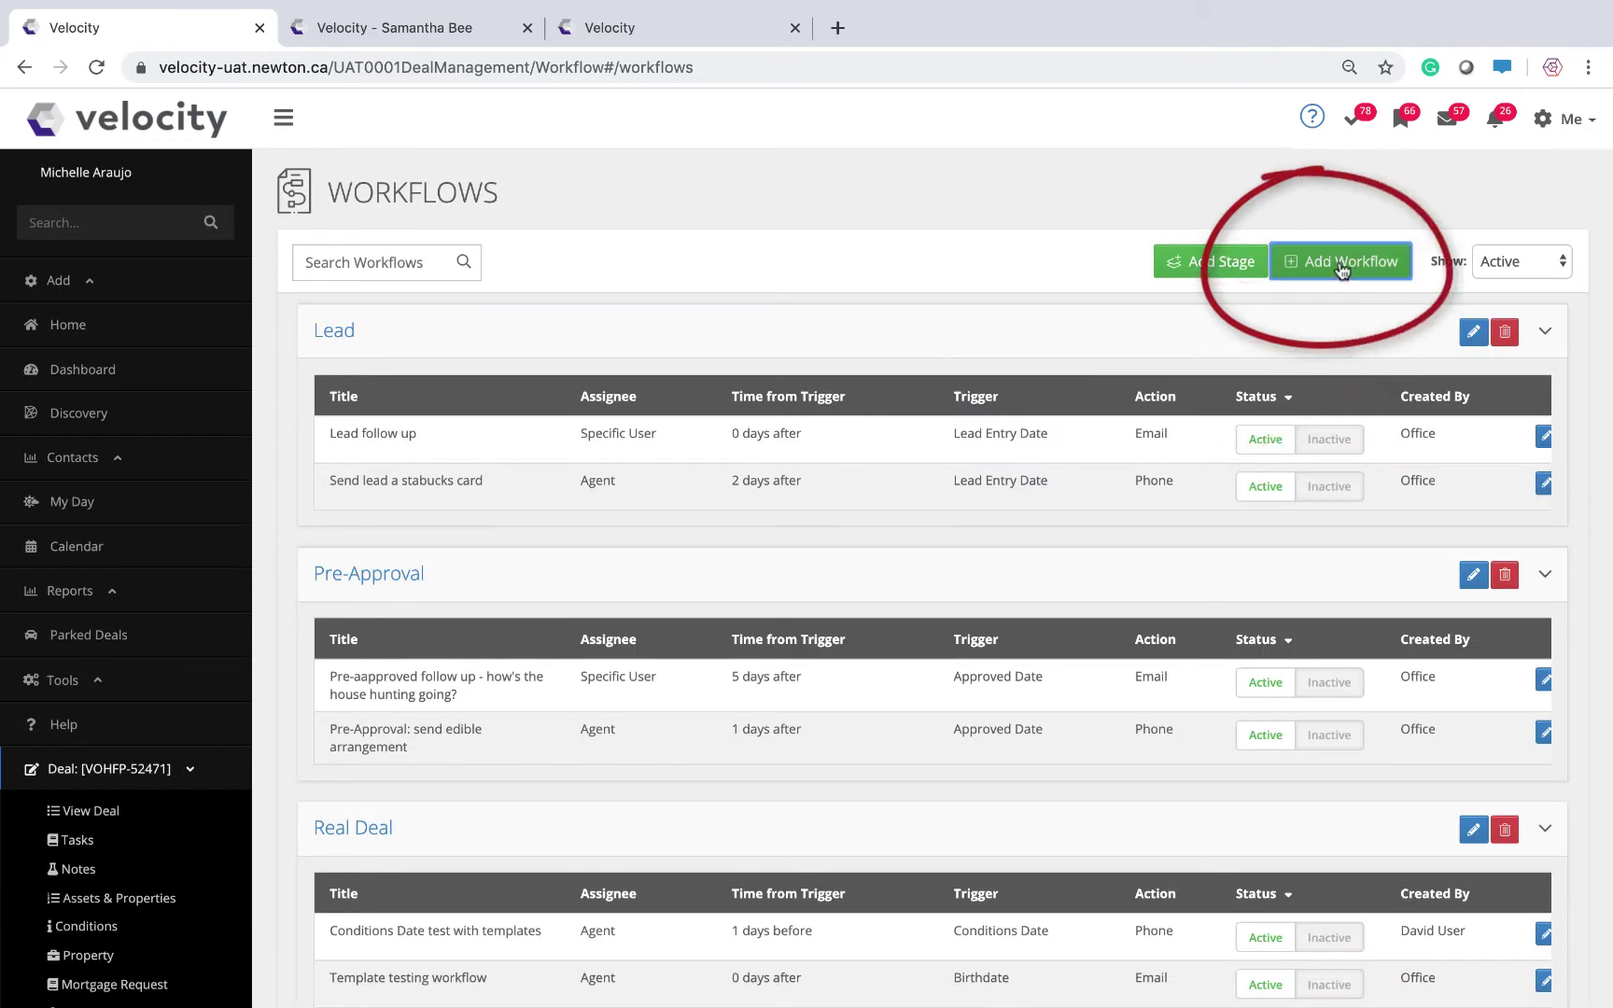
click(1342, 269)
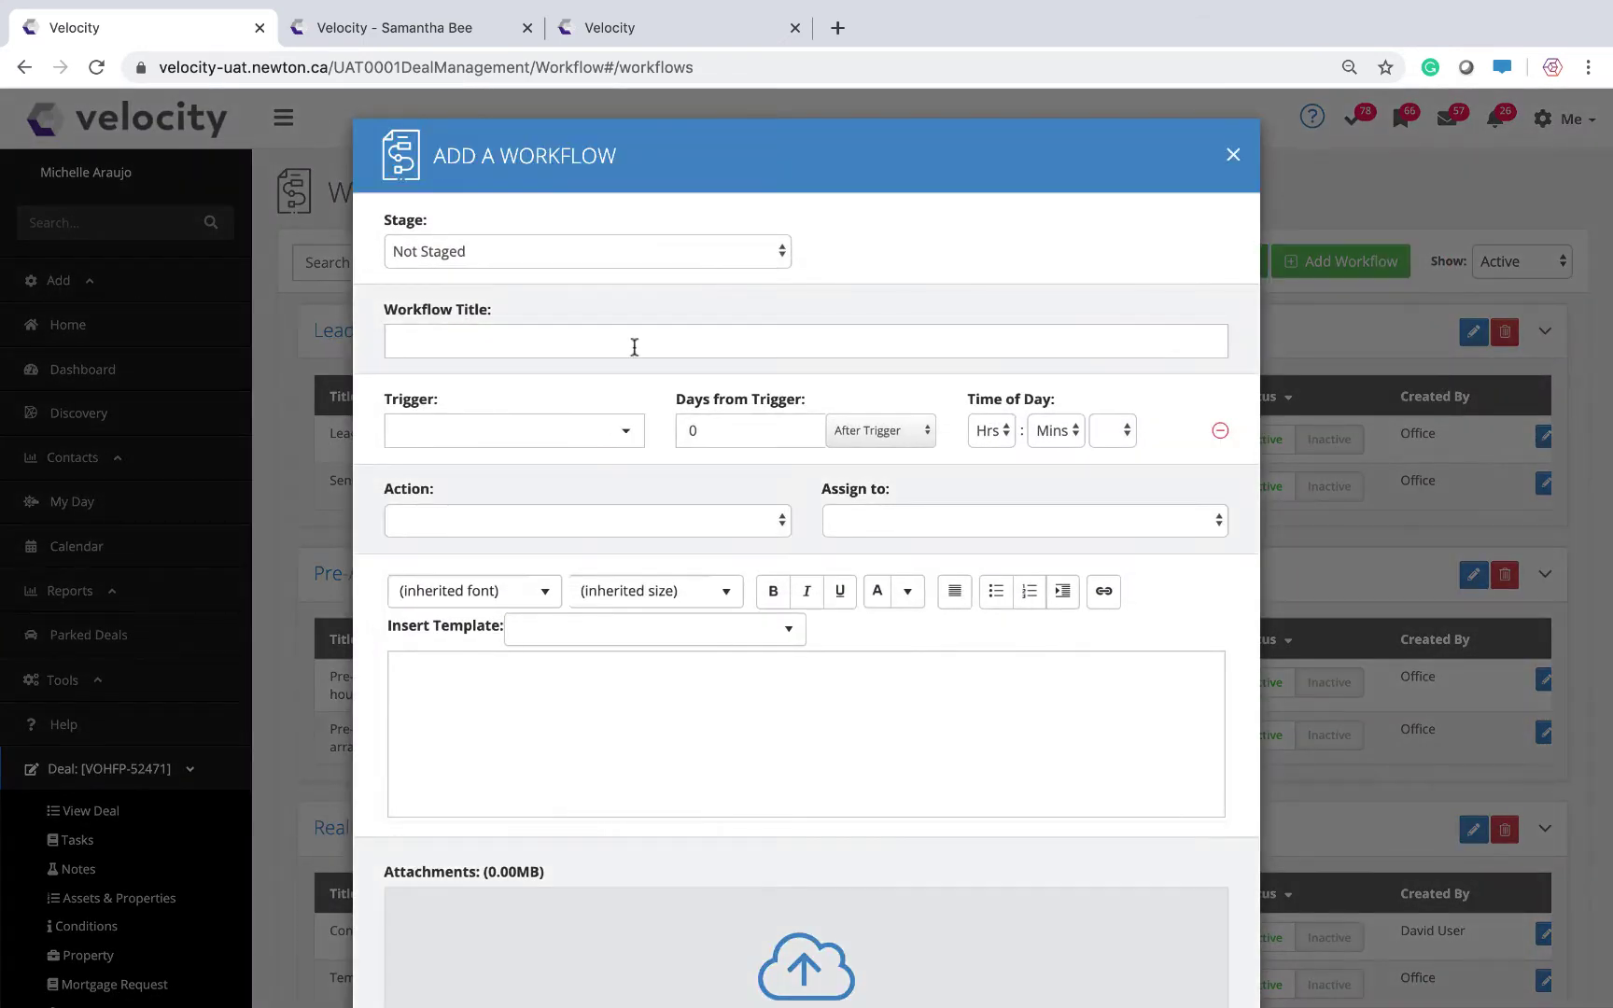
Title the workflow 'Final reminder before we close', triggered before Closing Date.
click(634, 347)
text(Final reminder before we close)
key(Tab)
click(442, 426)
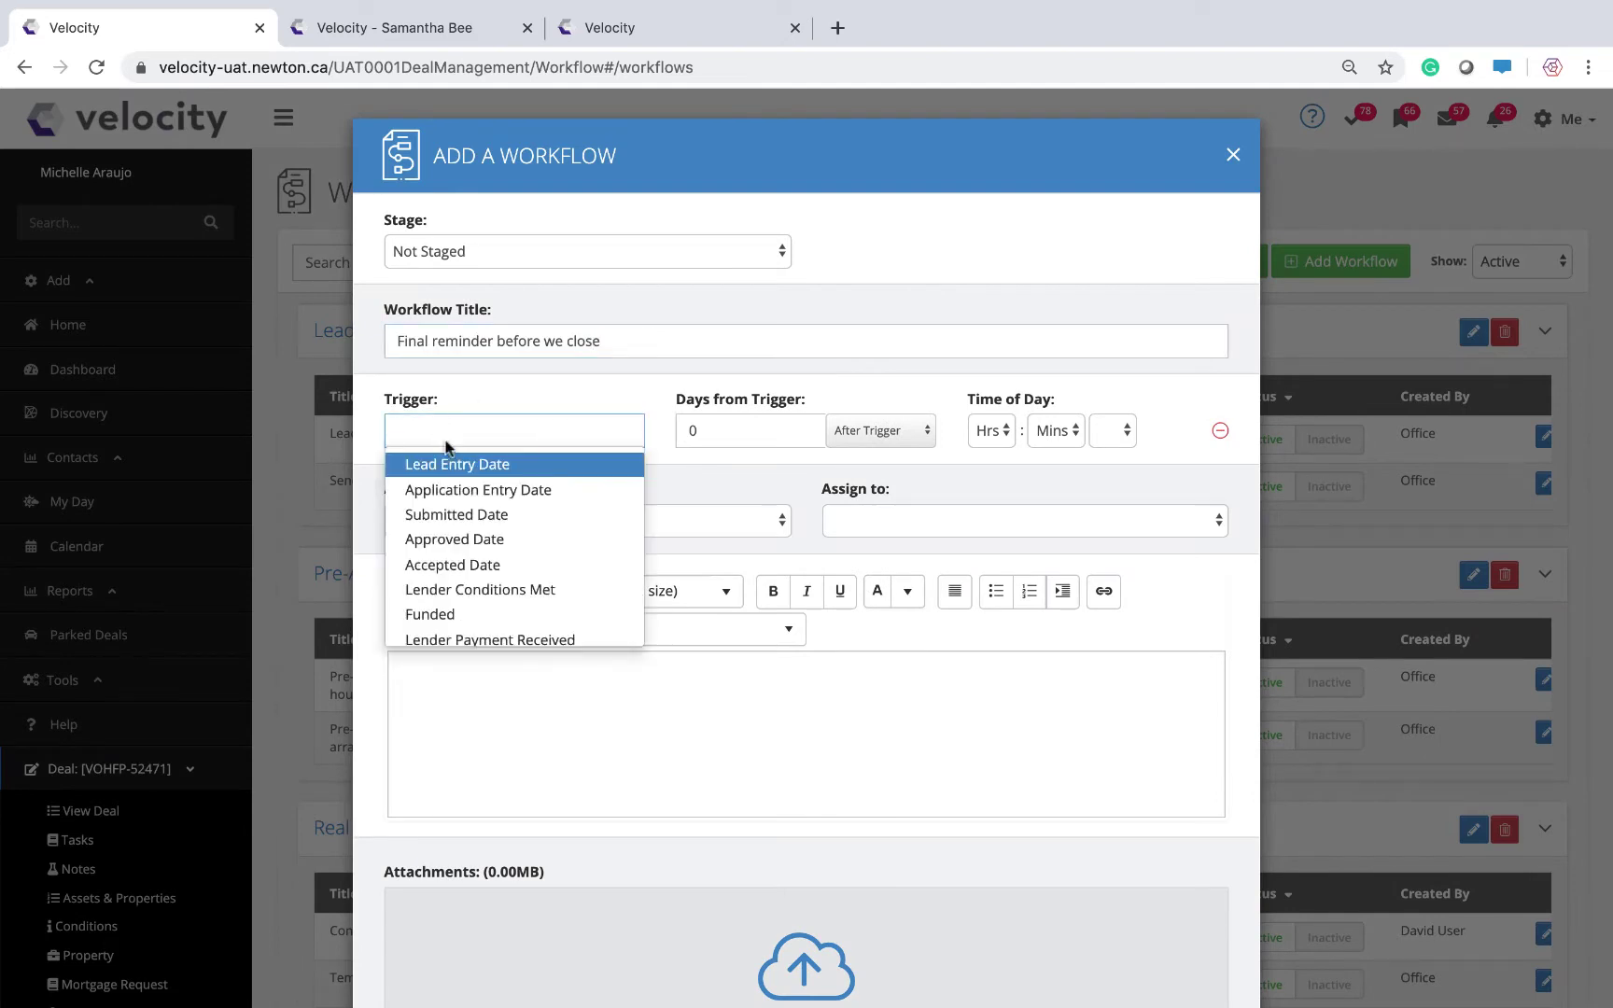
click(879, 428)
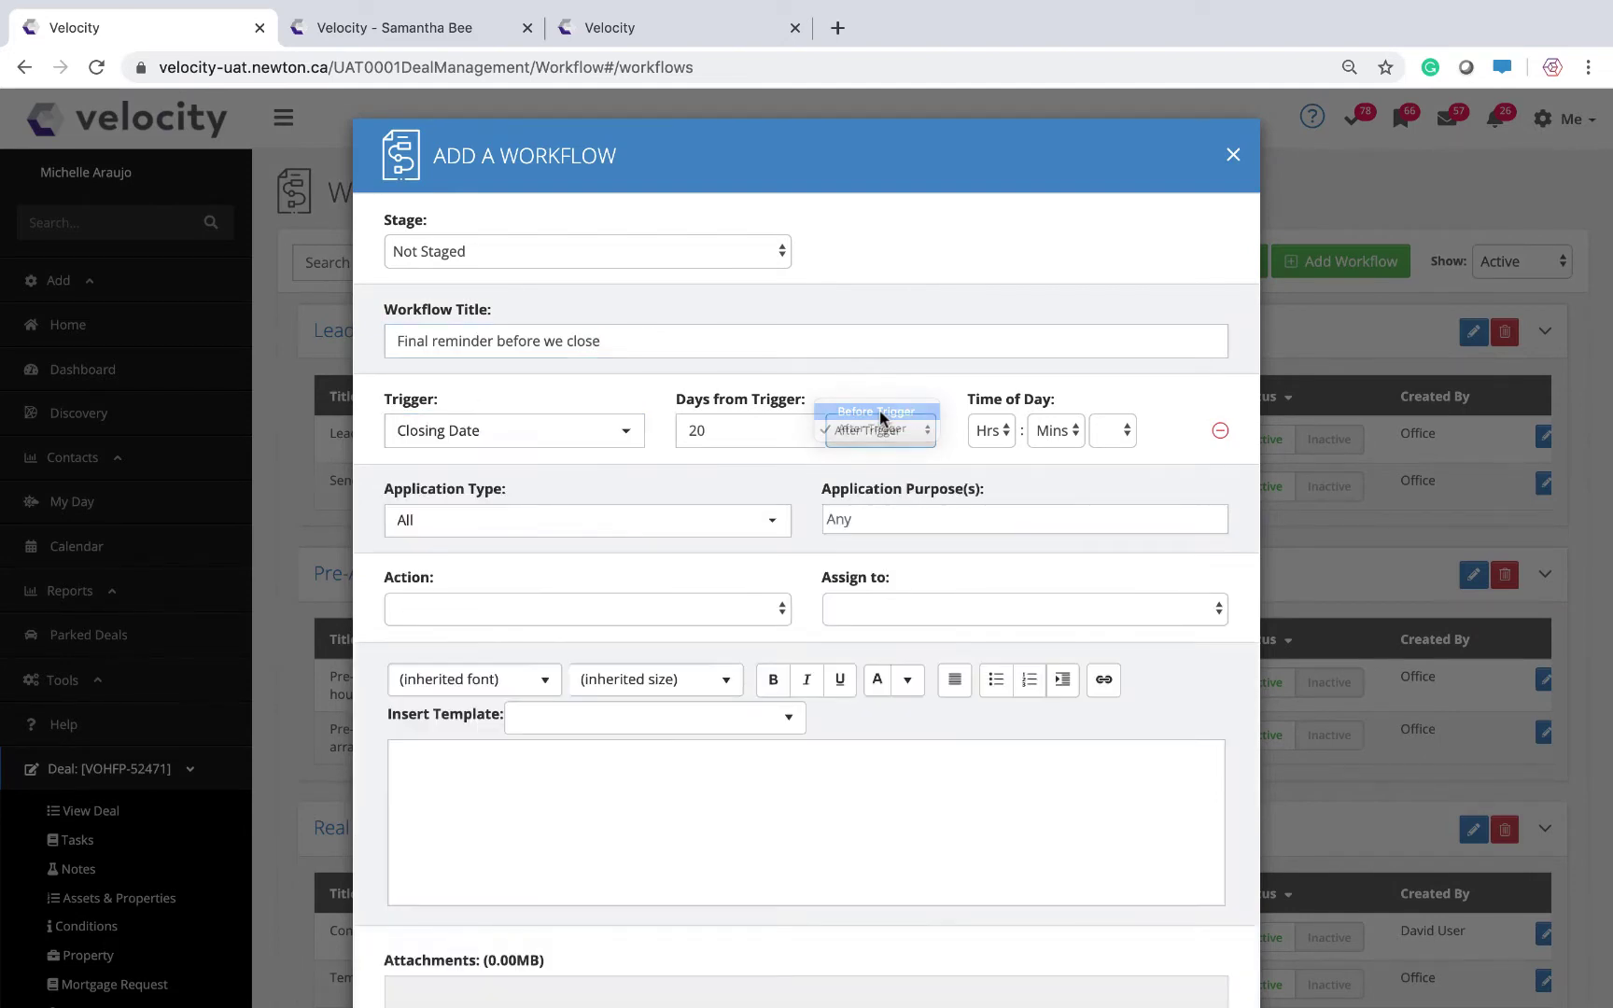
click(879, 411)
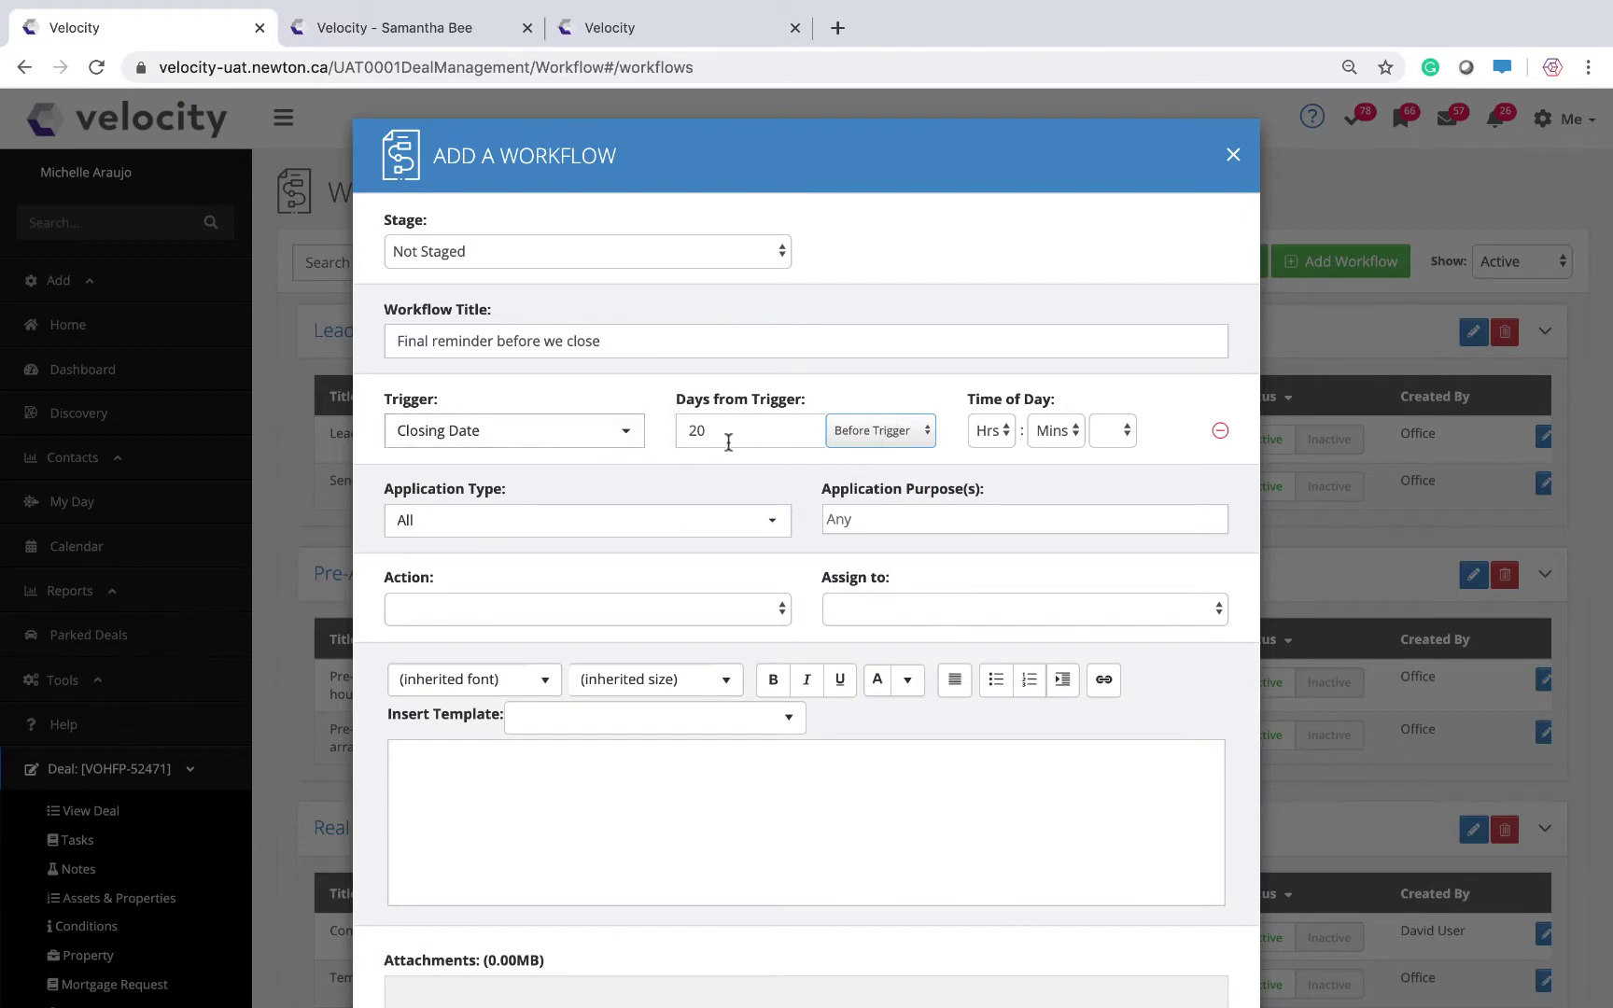
Keep application type All, set the action to Email, and assign it to the Agent.
click(567, 529)
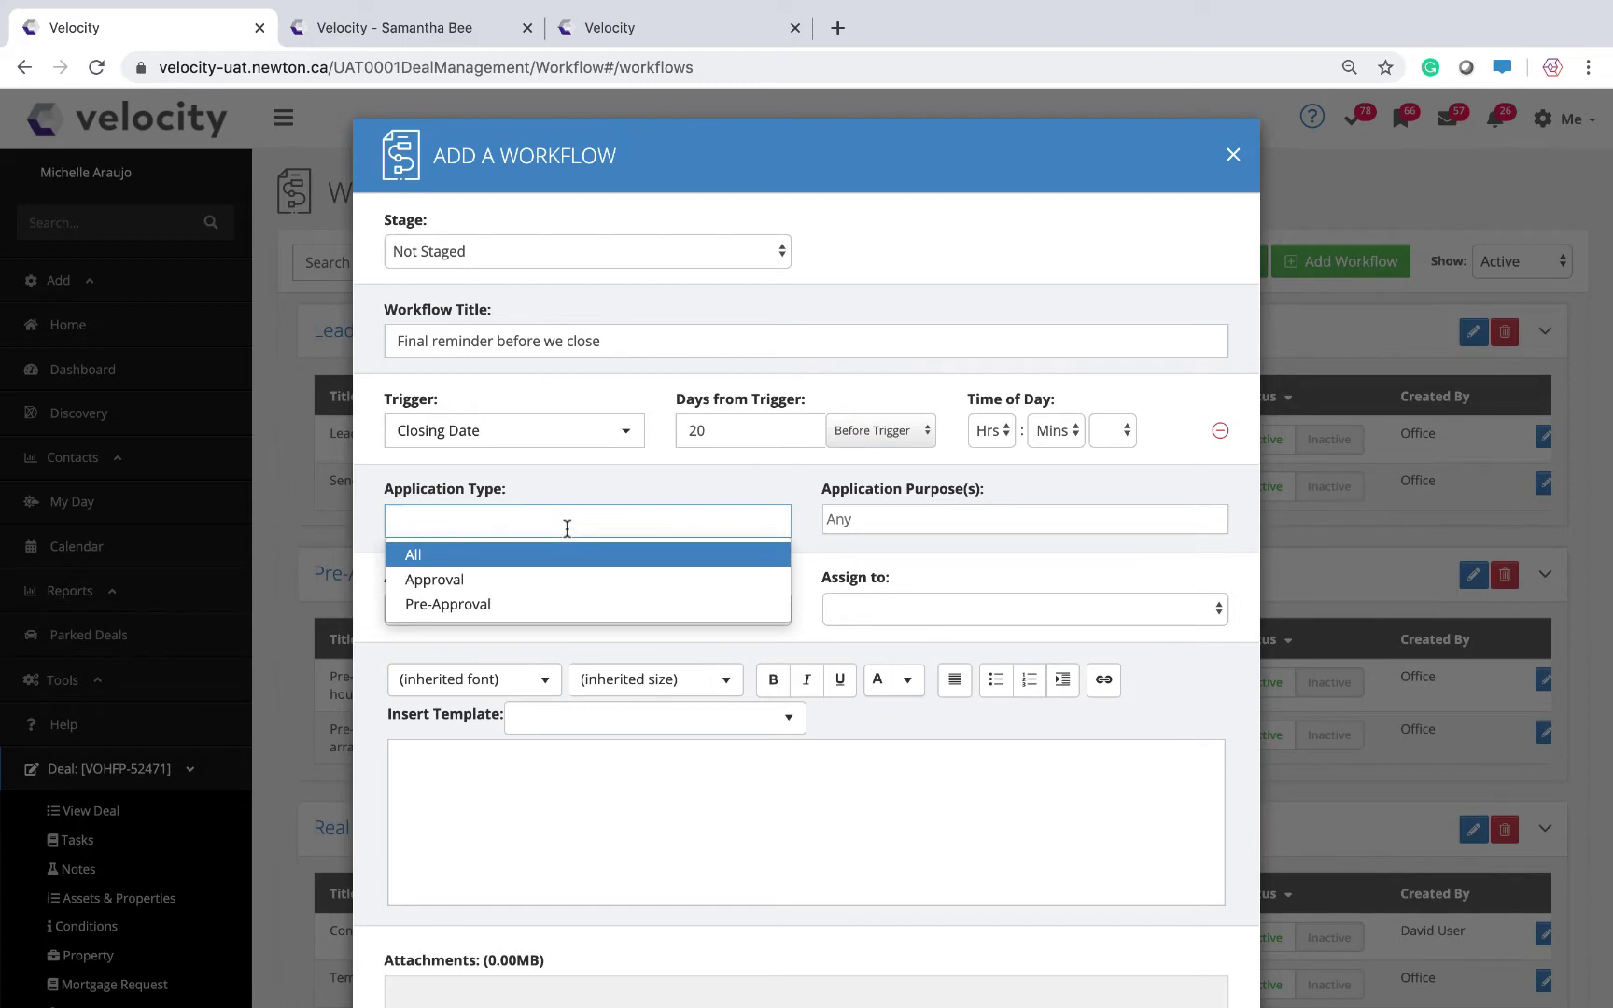
click(868, 518)
click(579, 608)
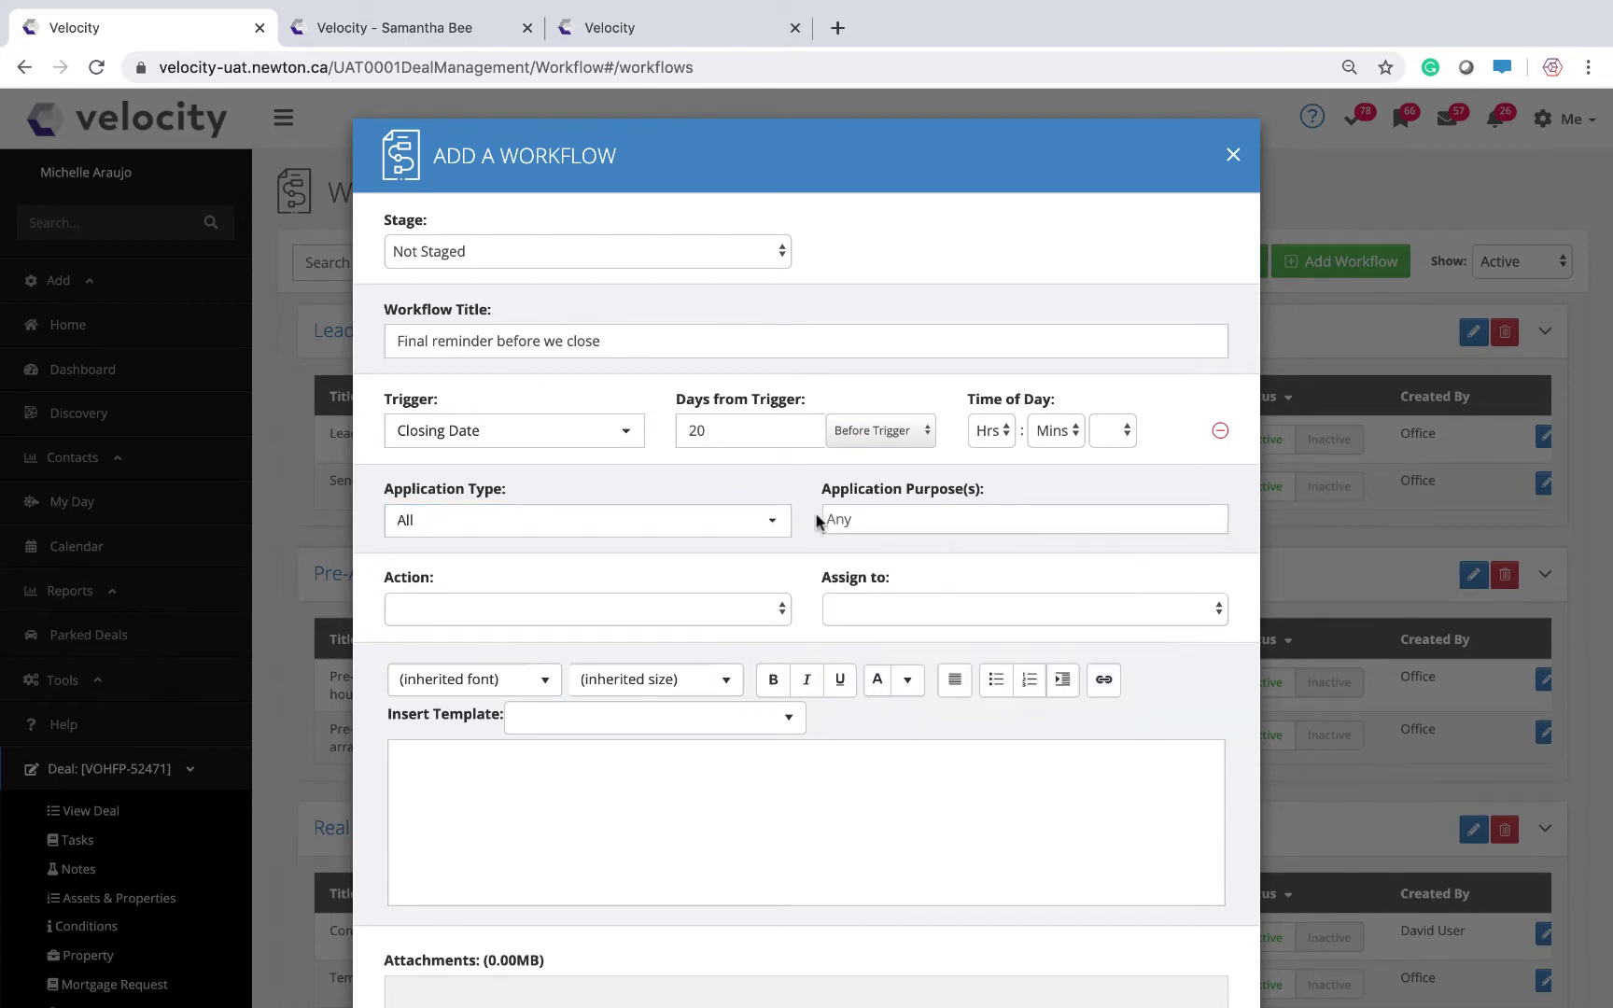
click(435, 650)
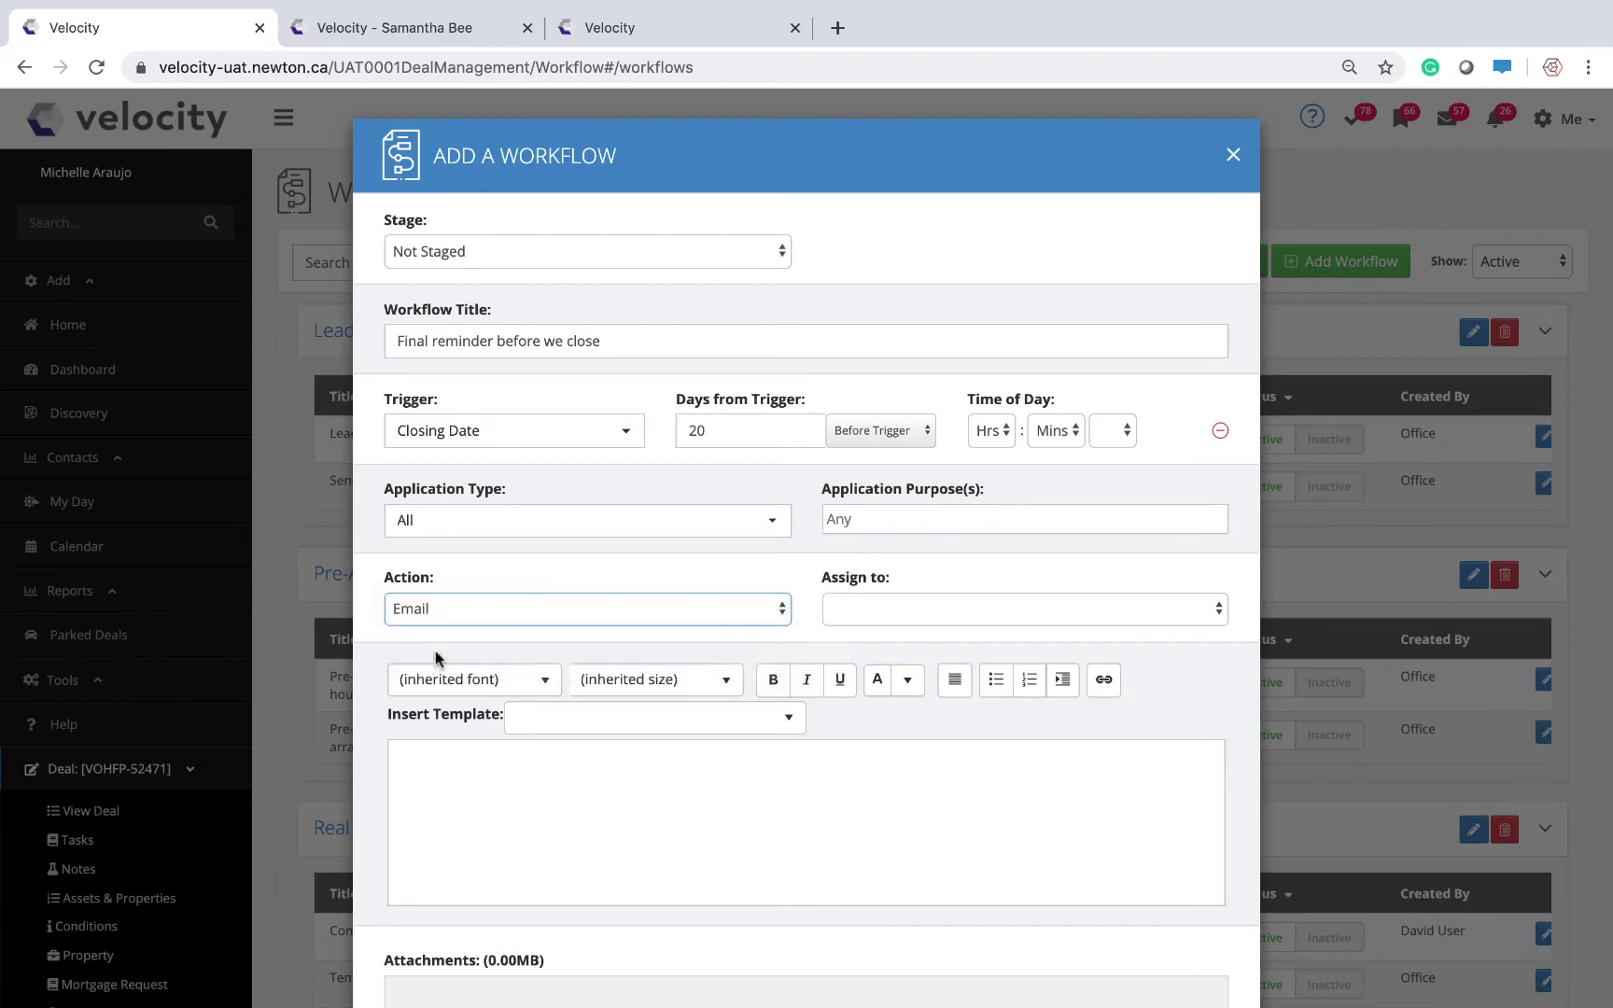
click(875, 612)
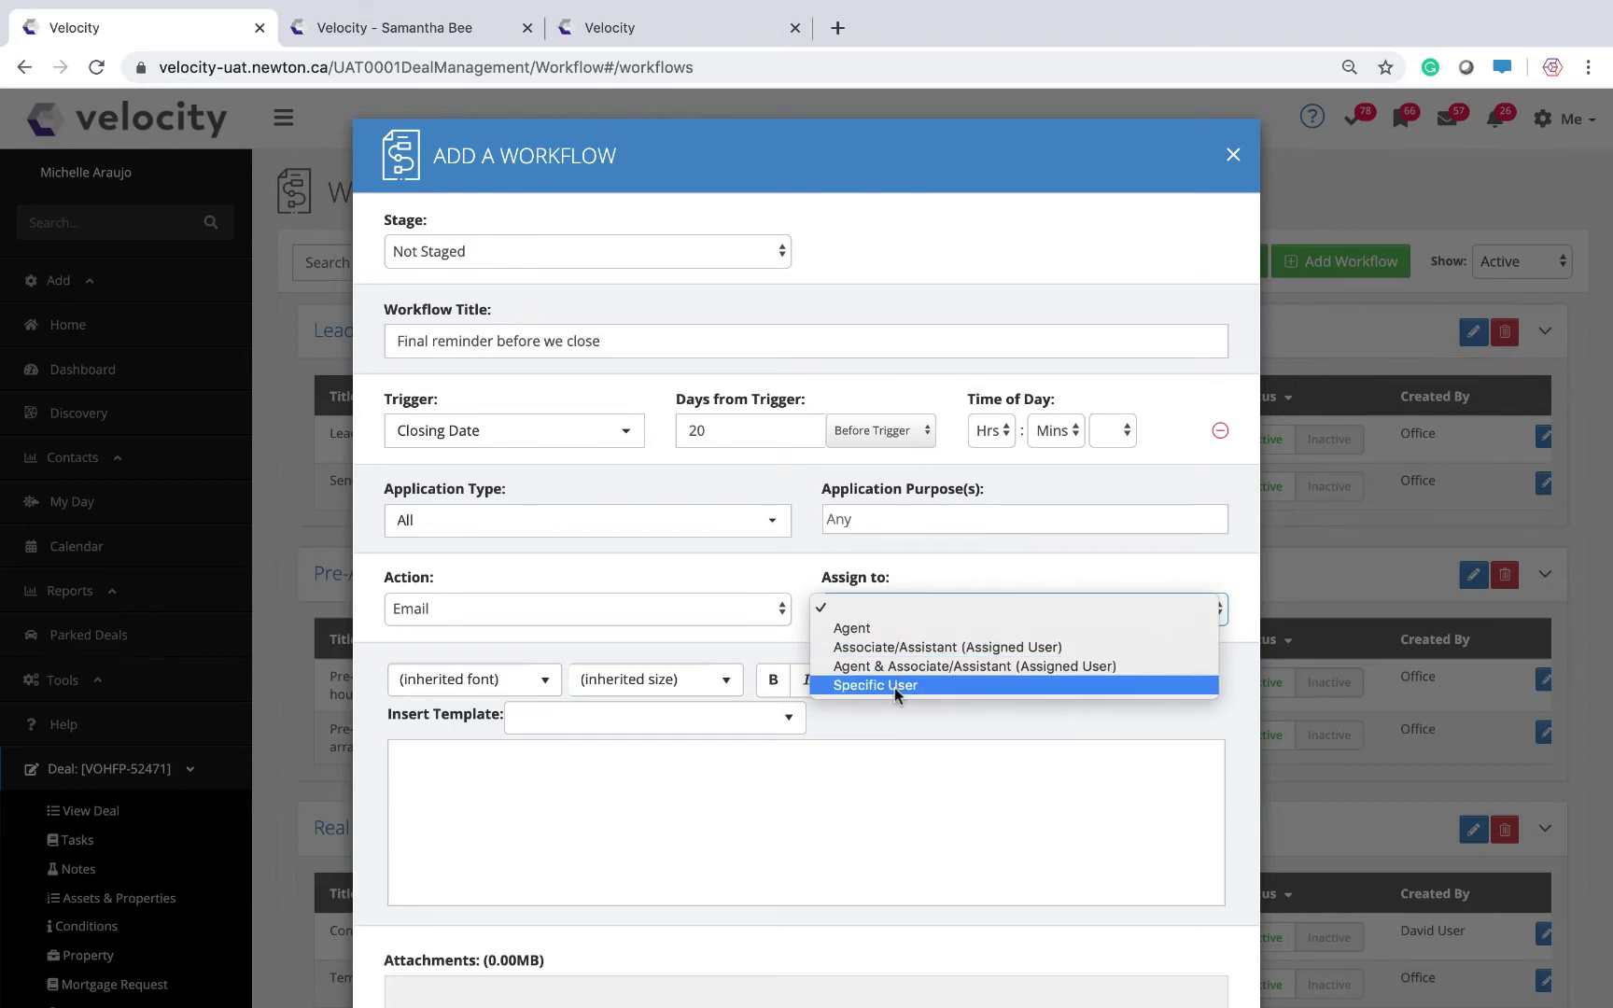
click(876, 631)
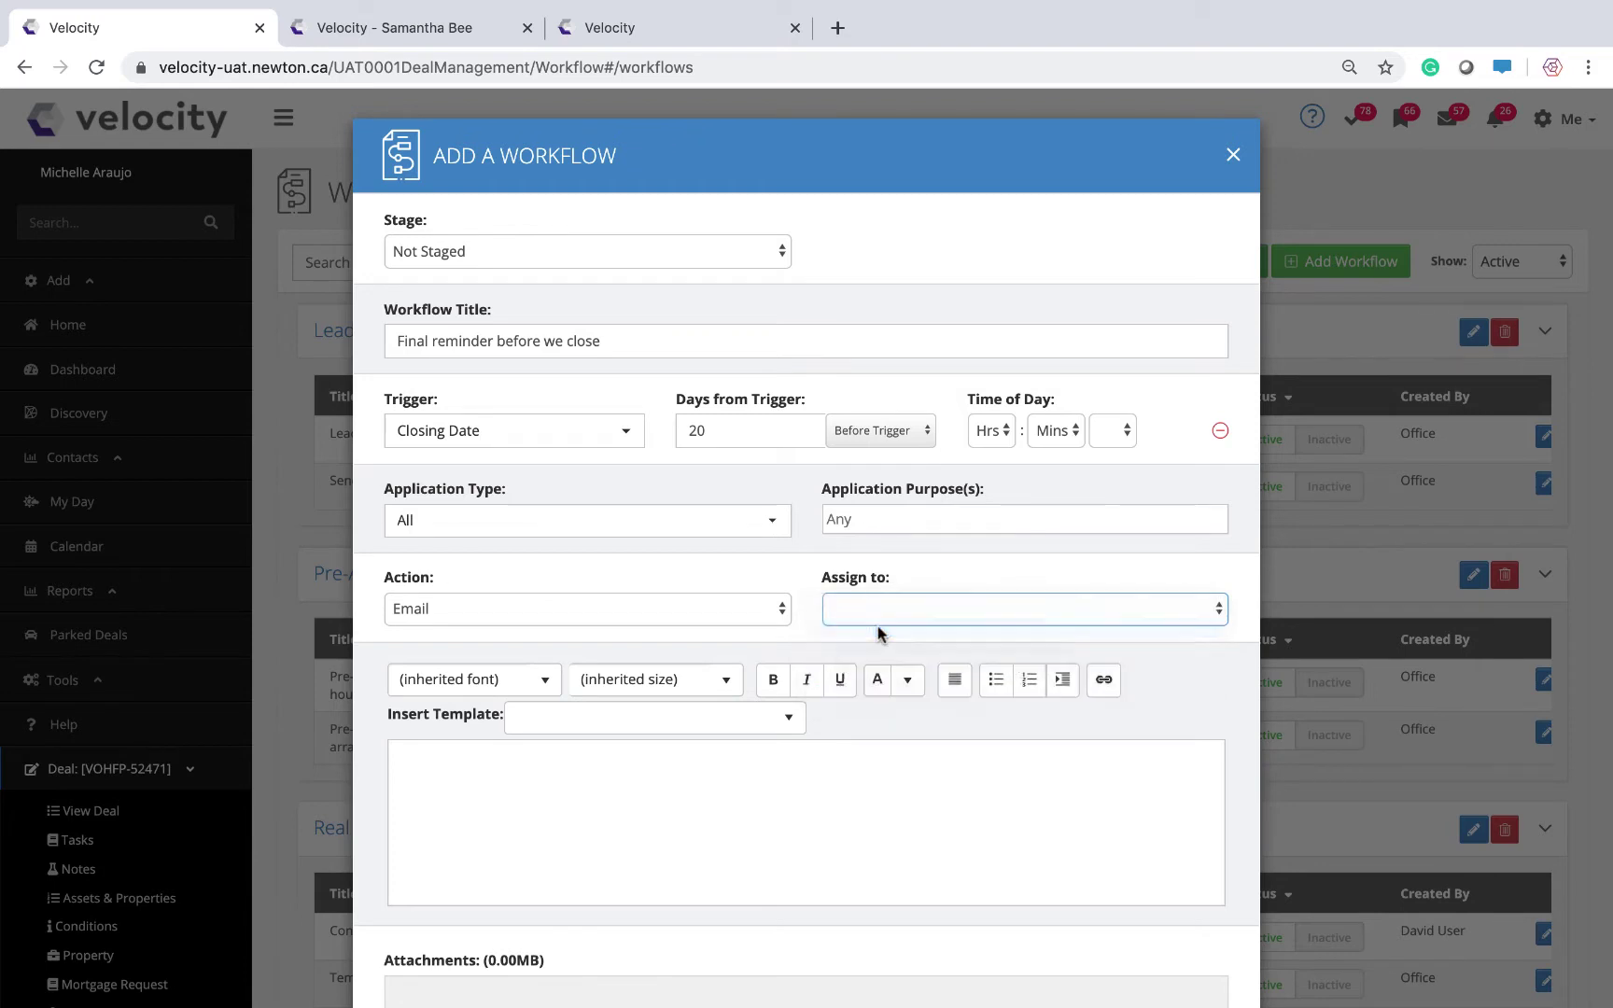
Write the 20-days-to-closing reminder greeting %RecipientFirstName%, then set the workflow to Active.
click(480, 759)
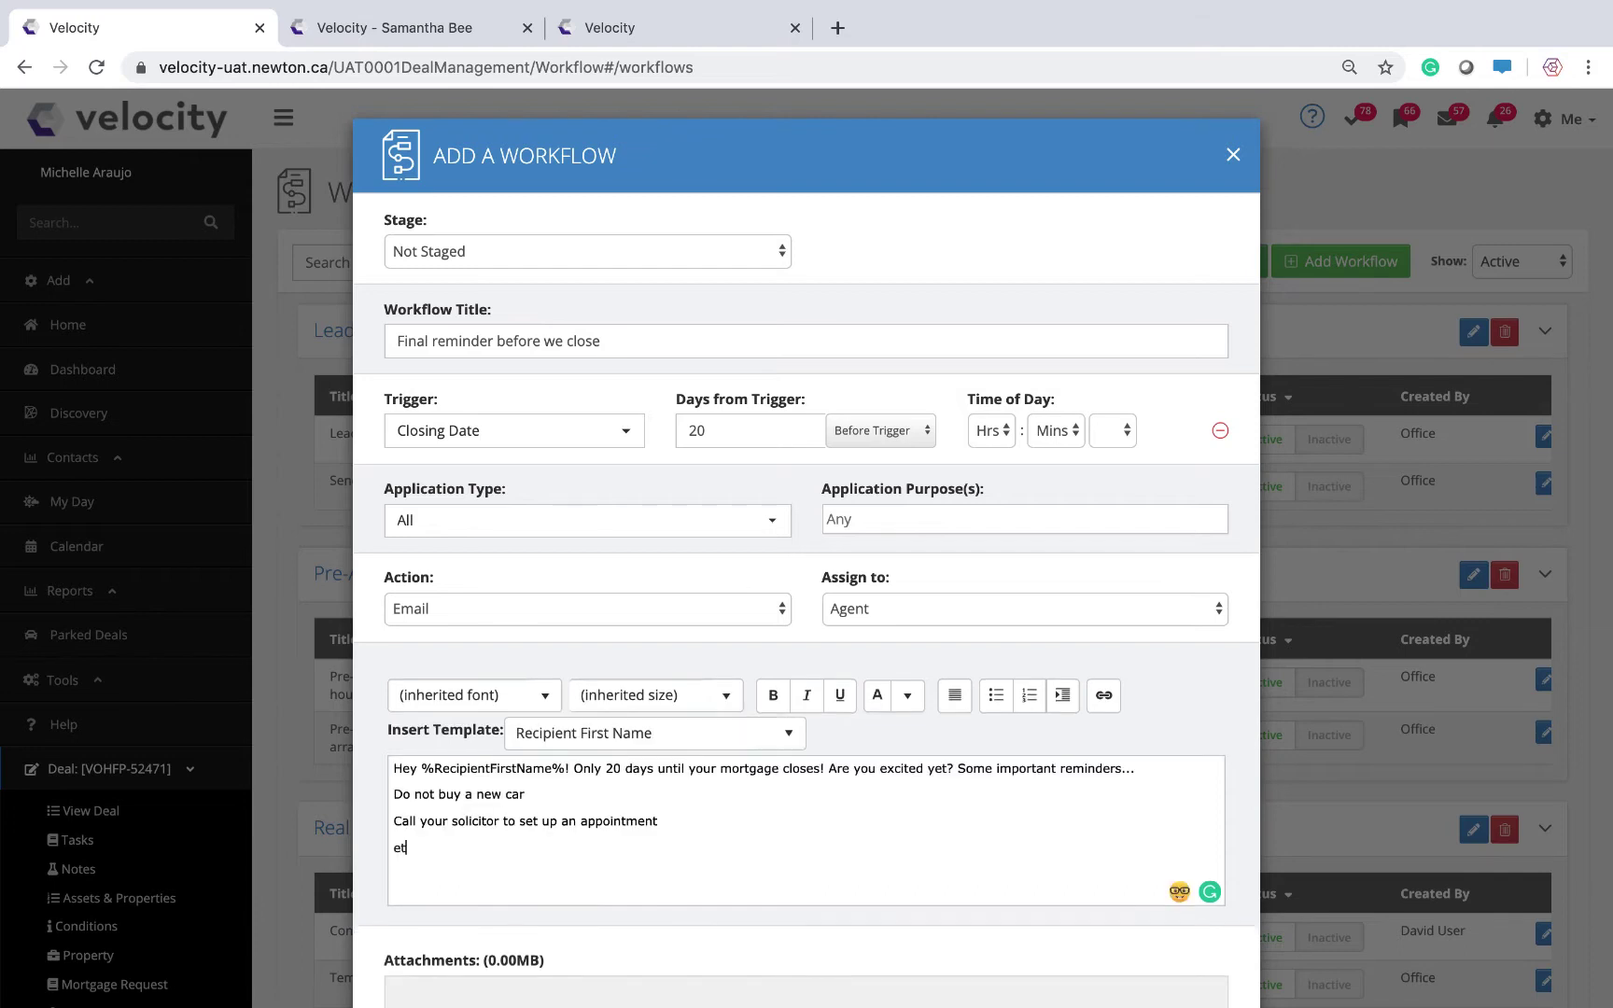
text(c,)
click(568, 740)
scroll(555, 740, down, 1)
click(523, 739)
click(541, 738)
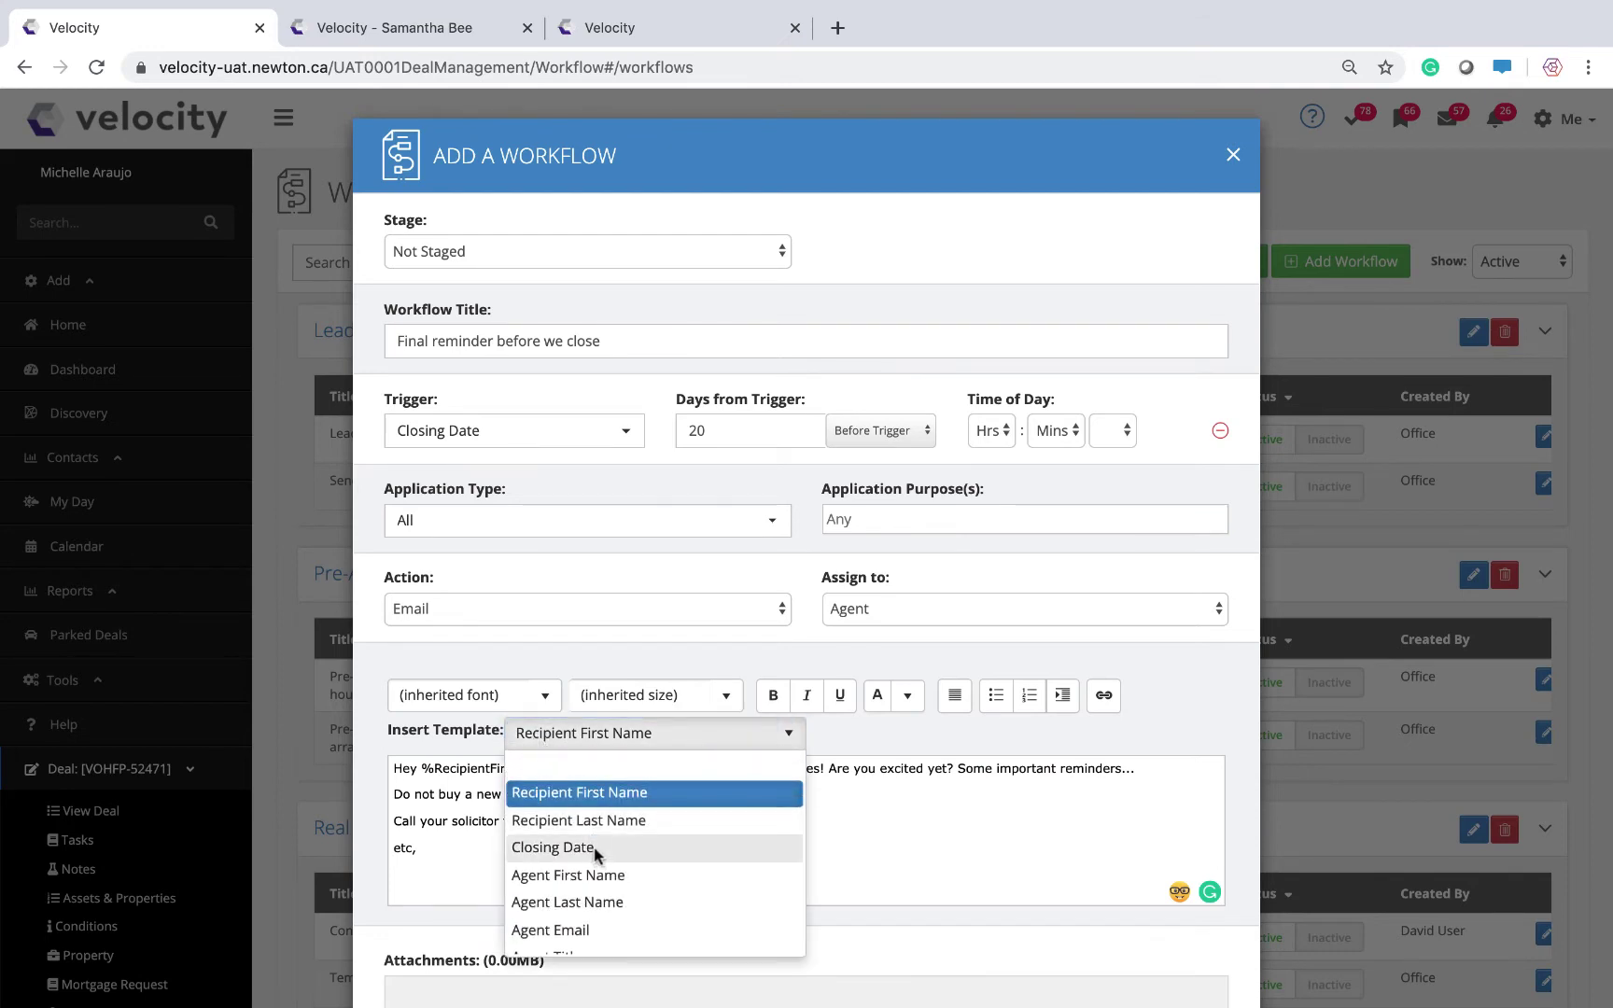
scroll(597, 853, down, 4)
scroll(607, 864, down, 5)
click(896, 822)
scroll(894, 818, down, 3)
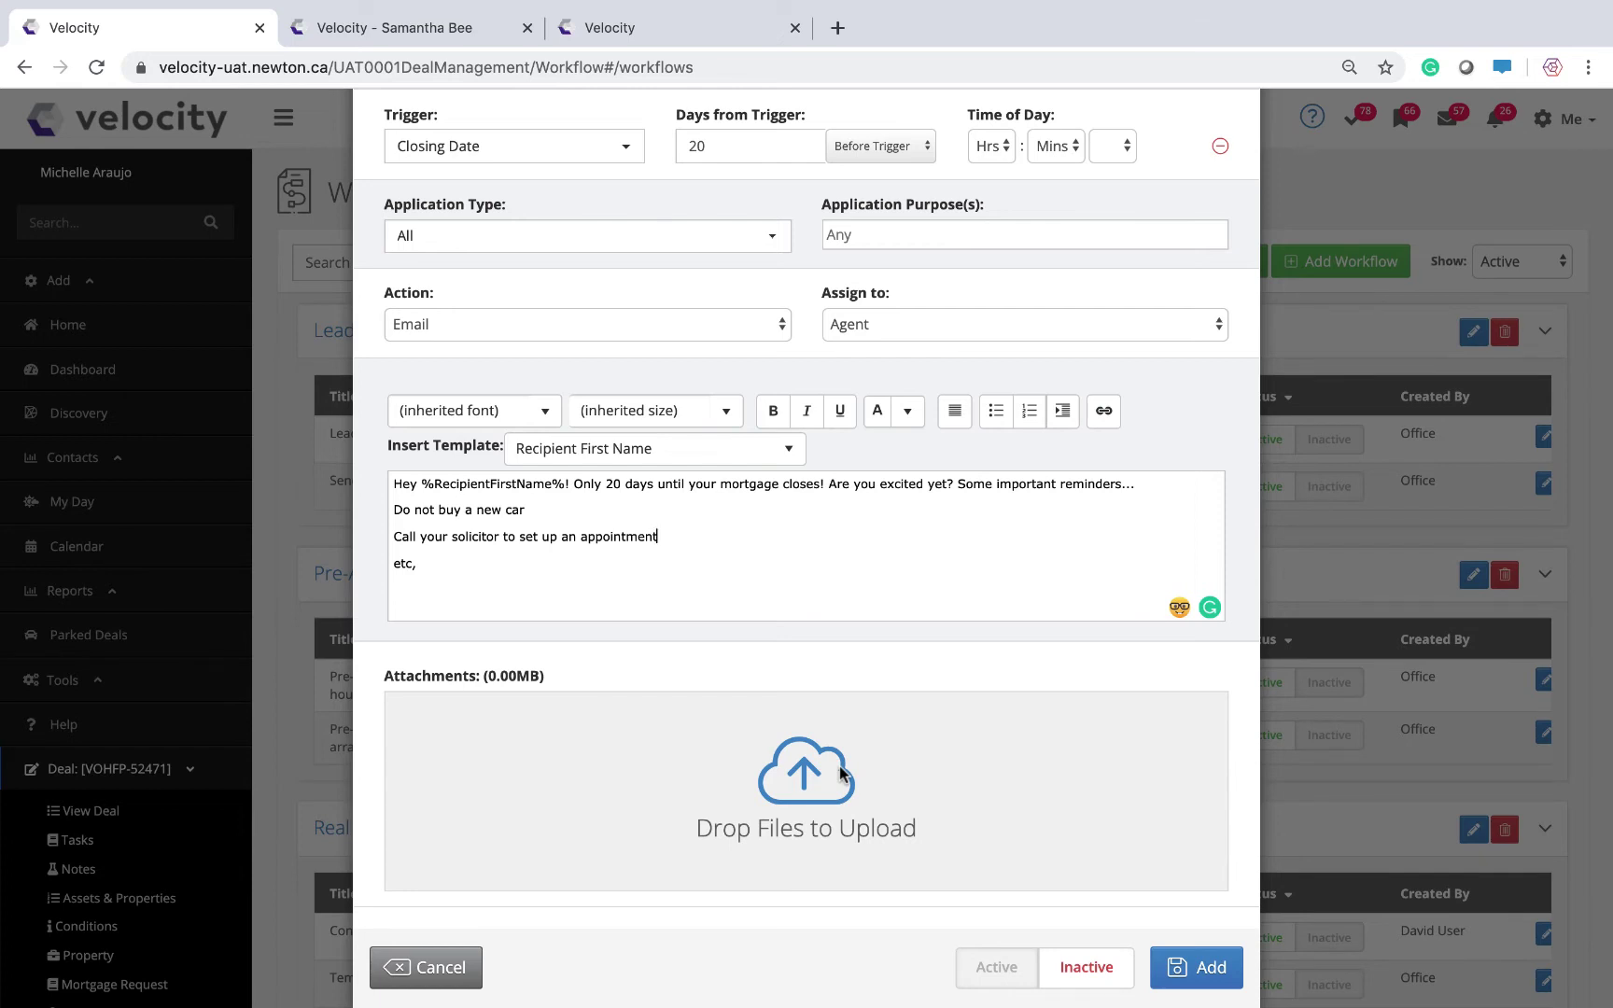
click(1004, 971)
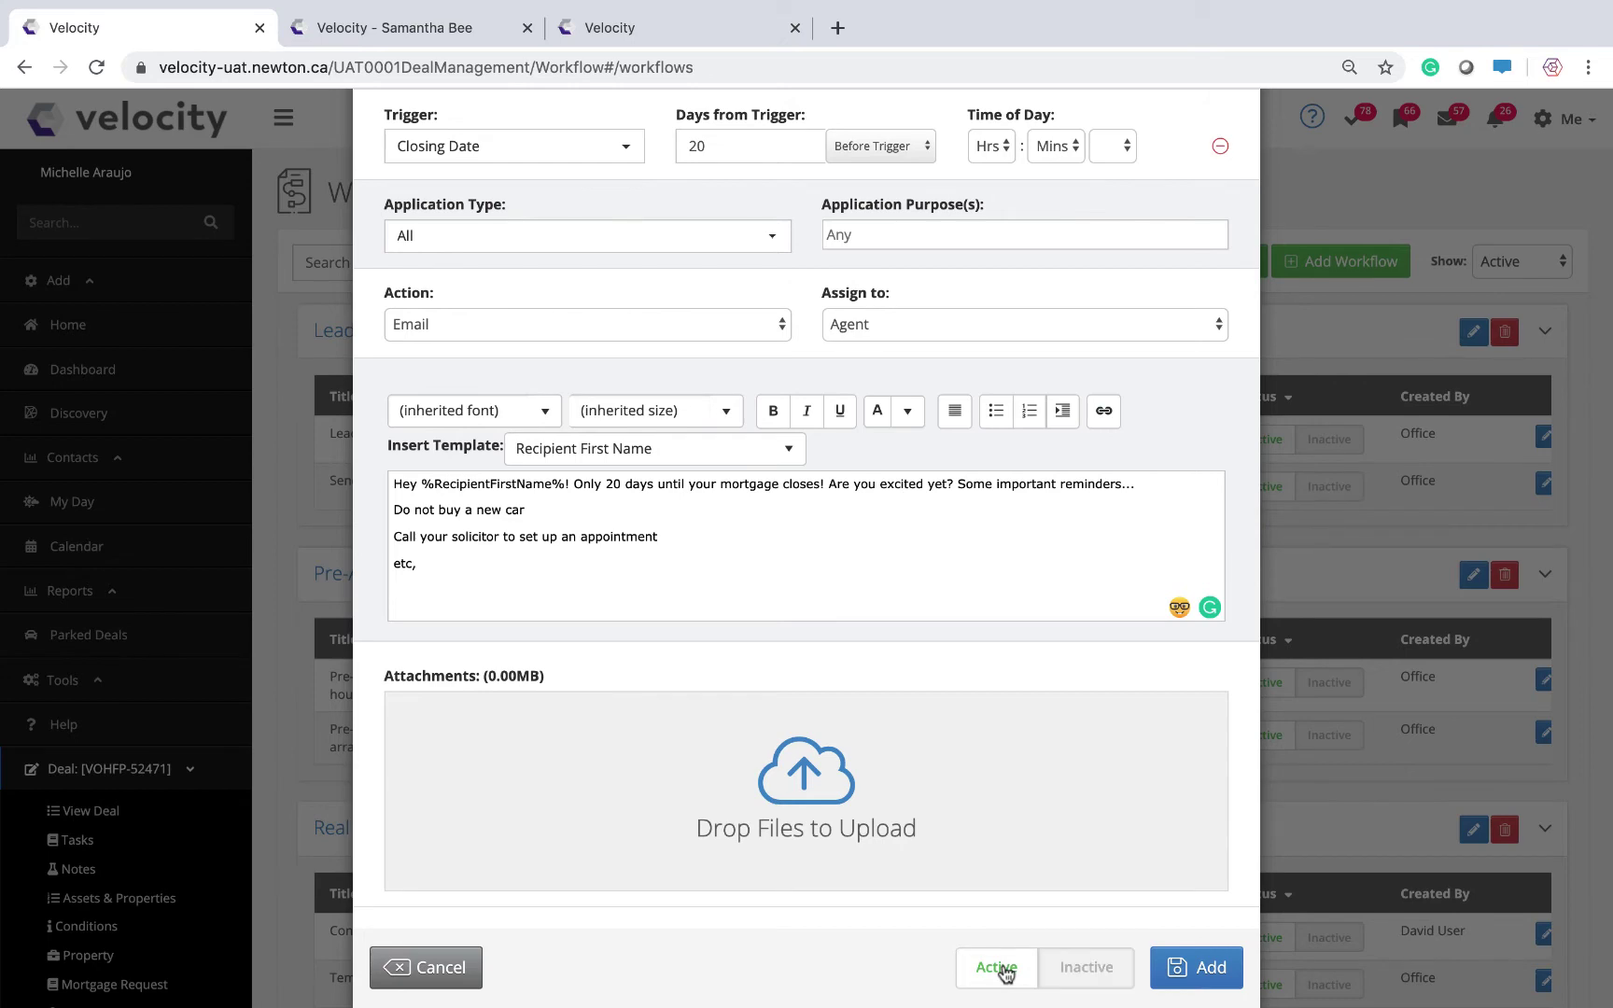
Save the 'Final reminder before we close' workflow and scroll to its My Day email task.
click(1205, 971)
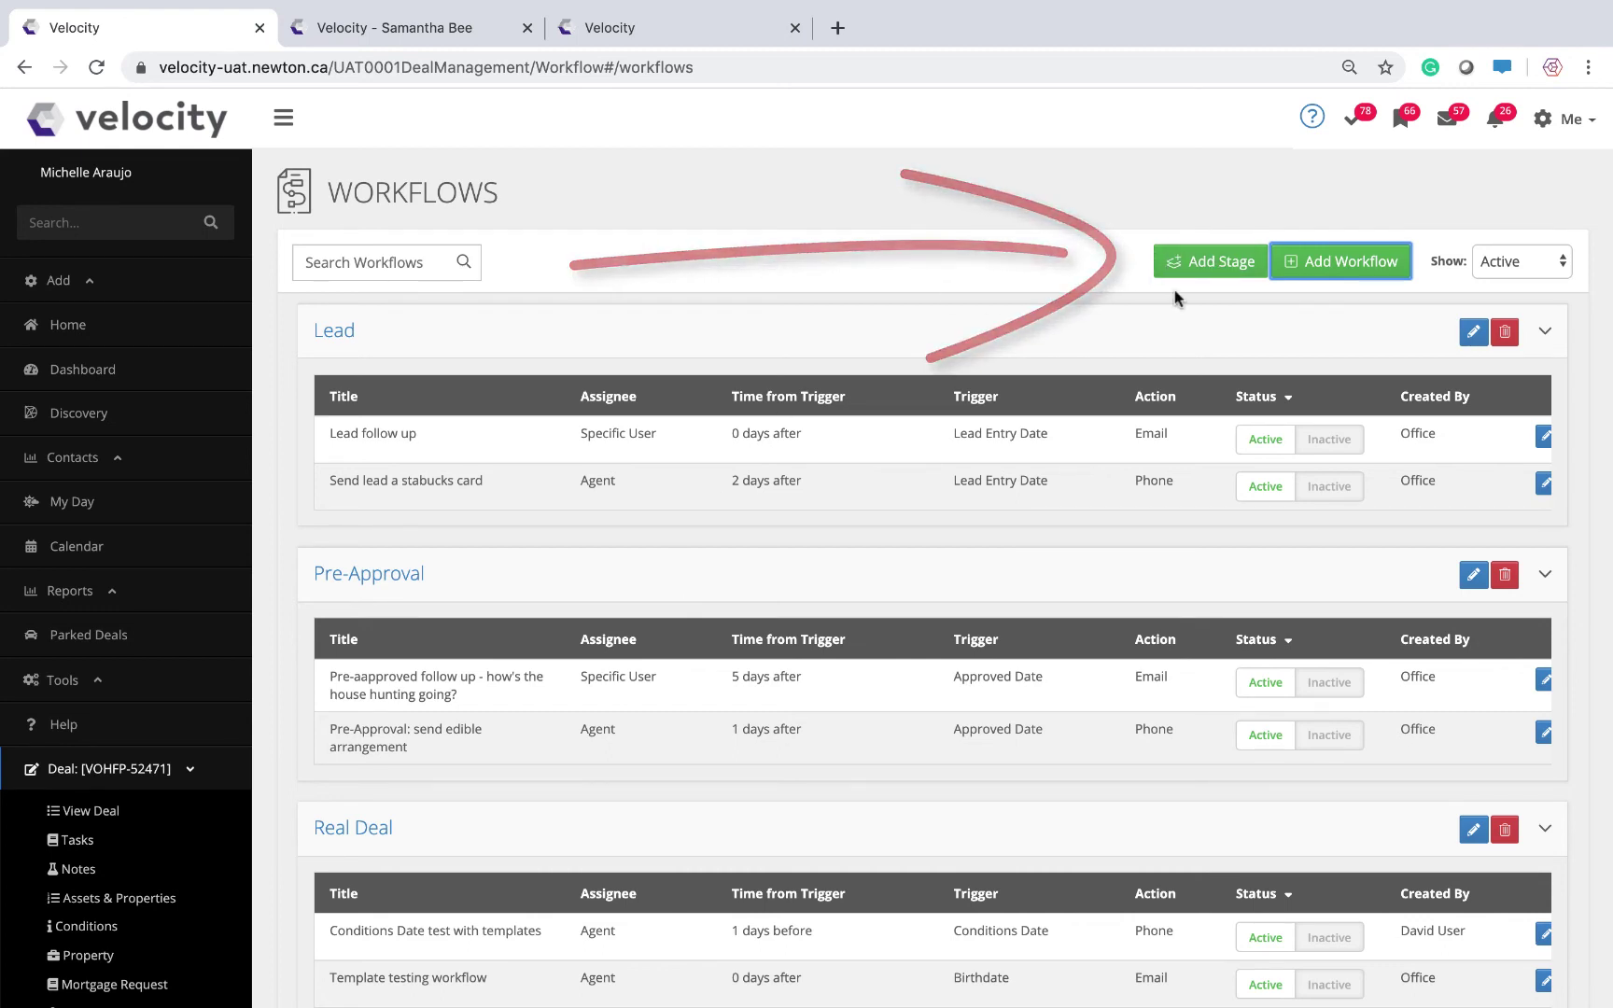
scroll(393, 588, down, 1)
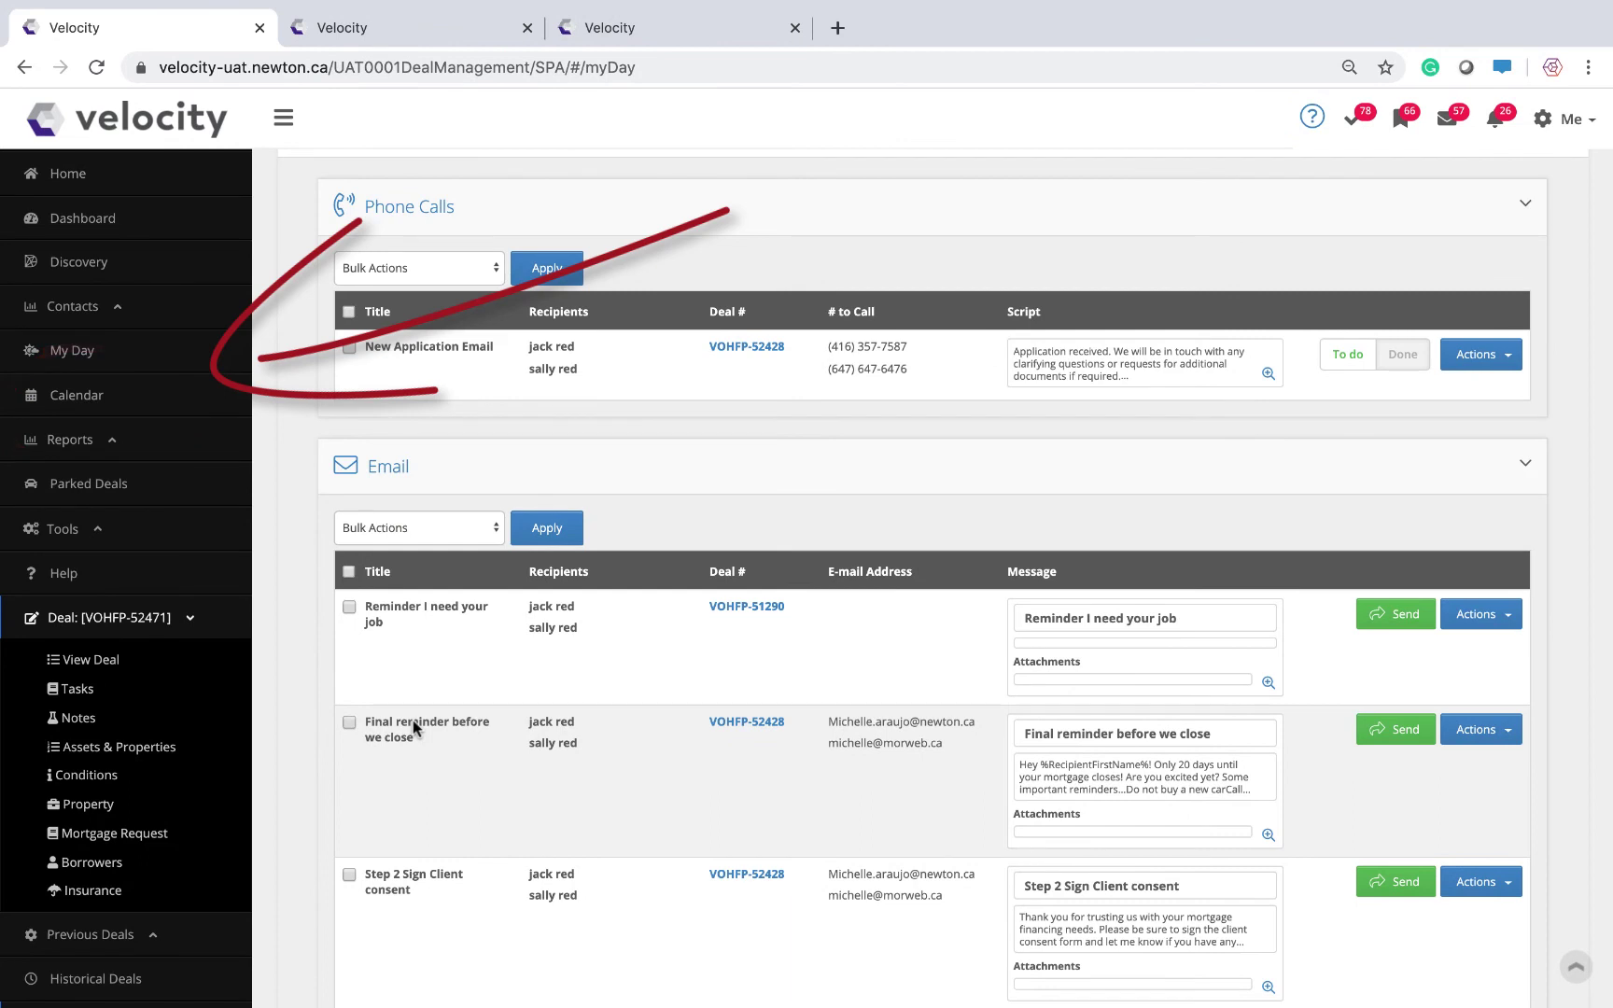
Scroll to My Day's Email section and open Actions on the 'Final reminder before we close' row.
scroll(462, 471, down, 3)
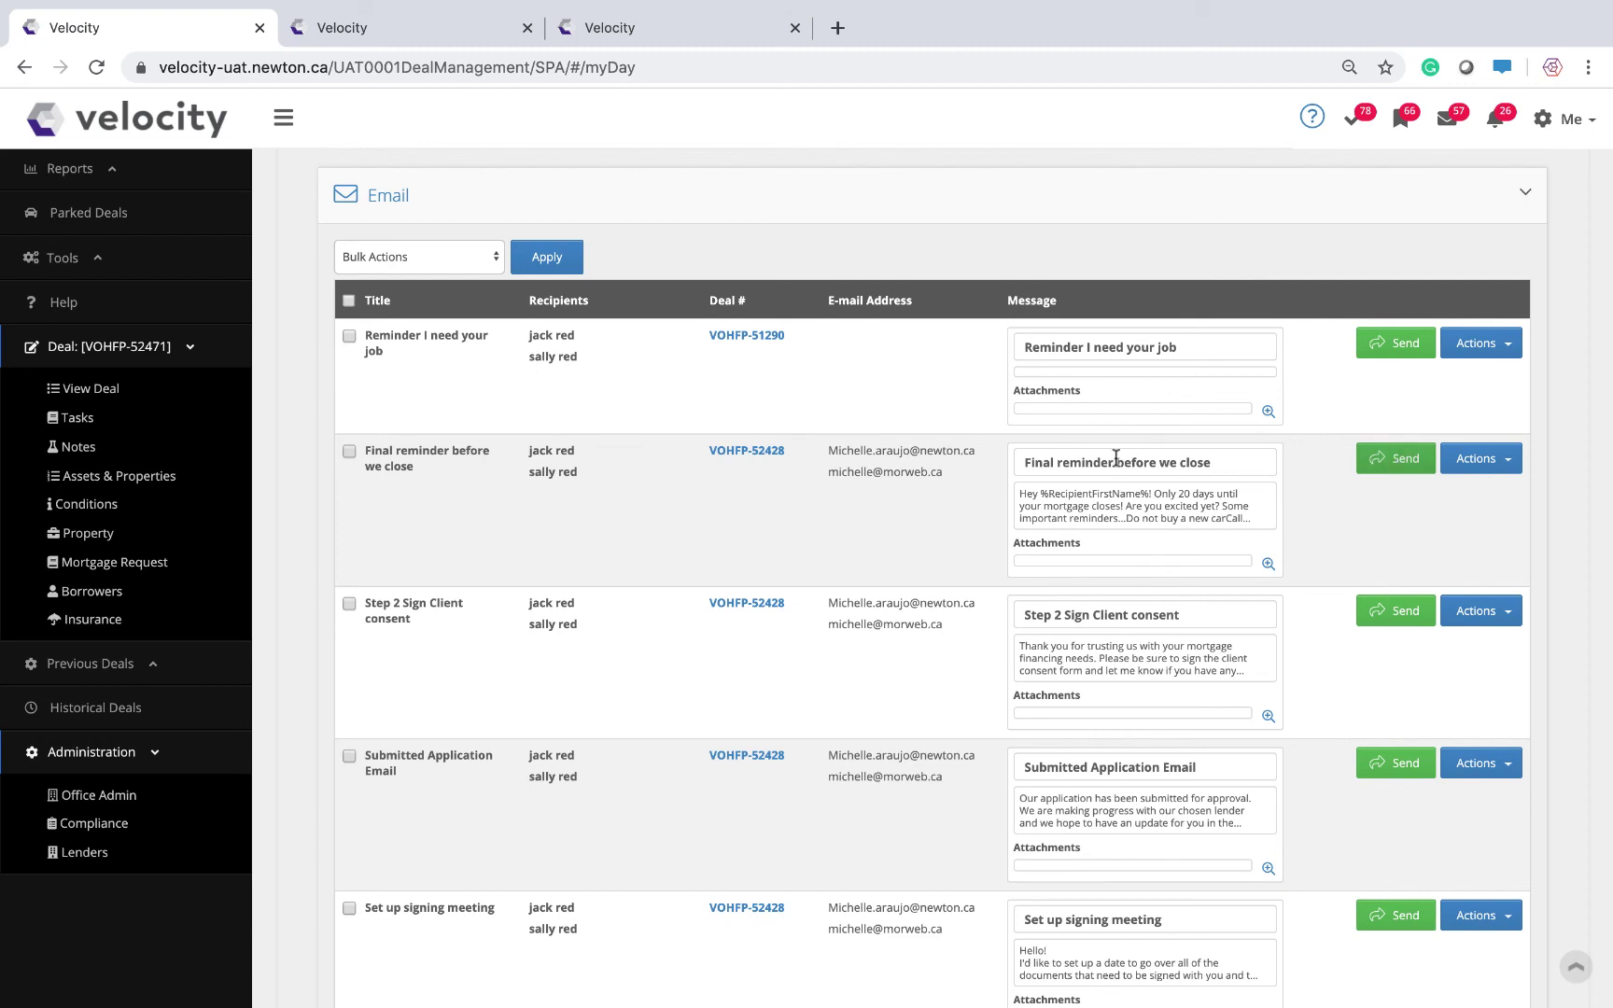
click(1468, 464)
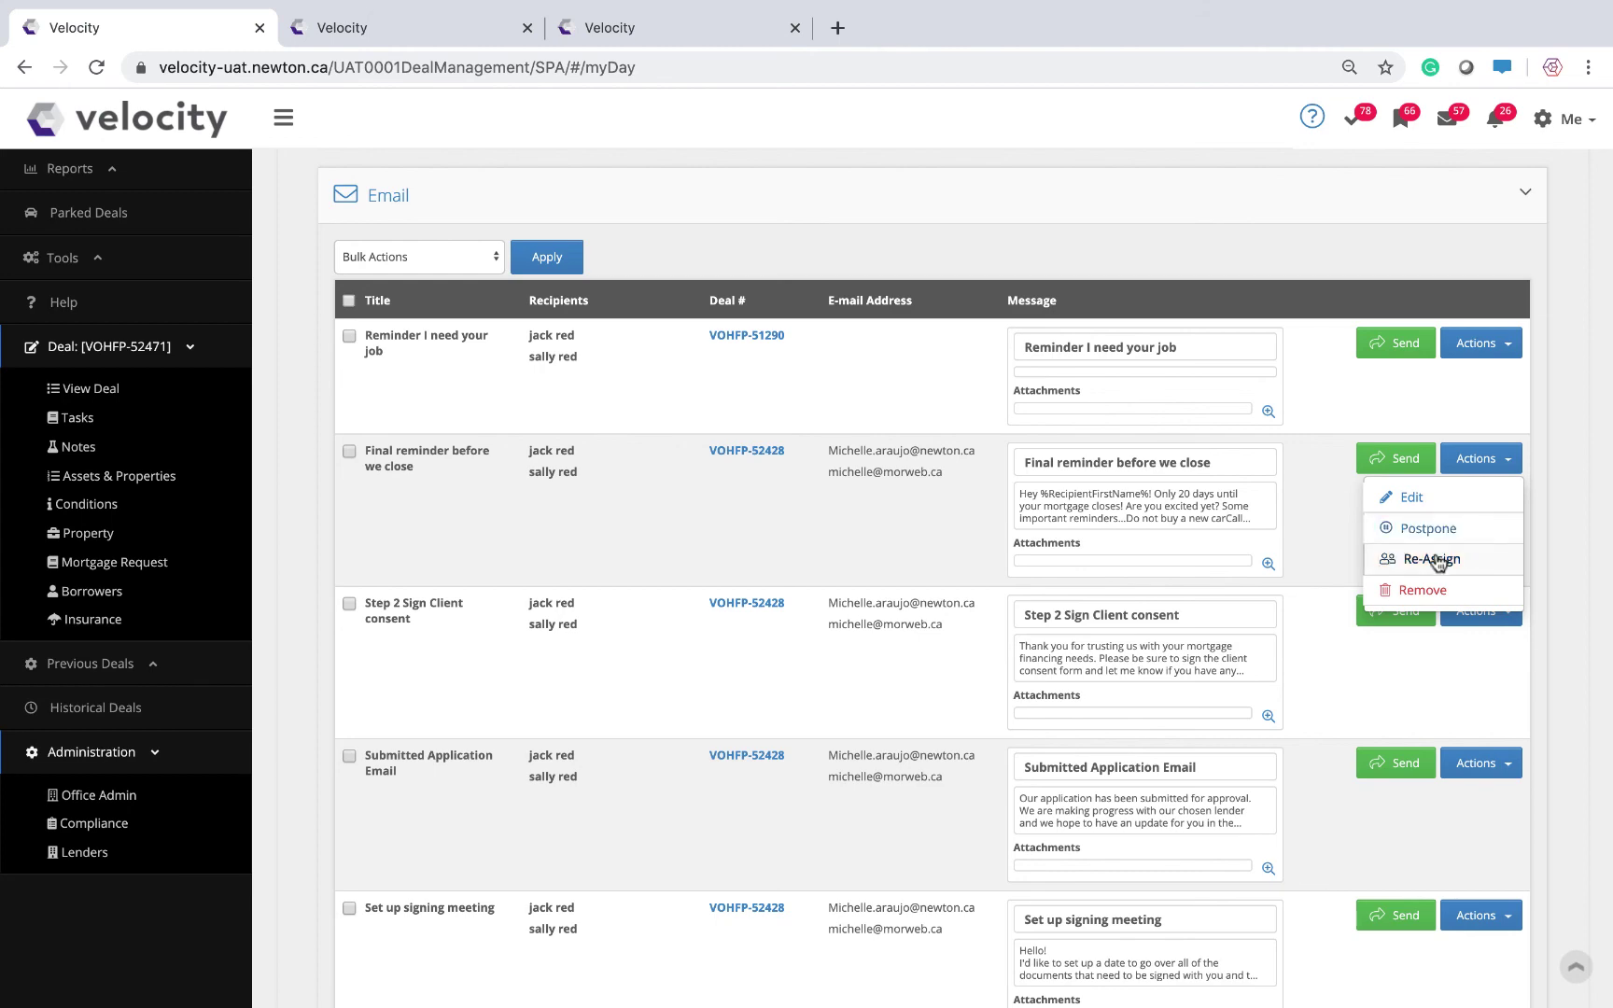
Edit the Final reminder email, adding 'How is your mom?' on a new line below the greeting.
click(1416, 497)
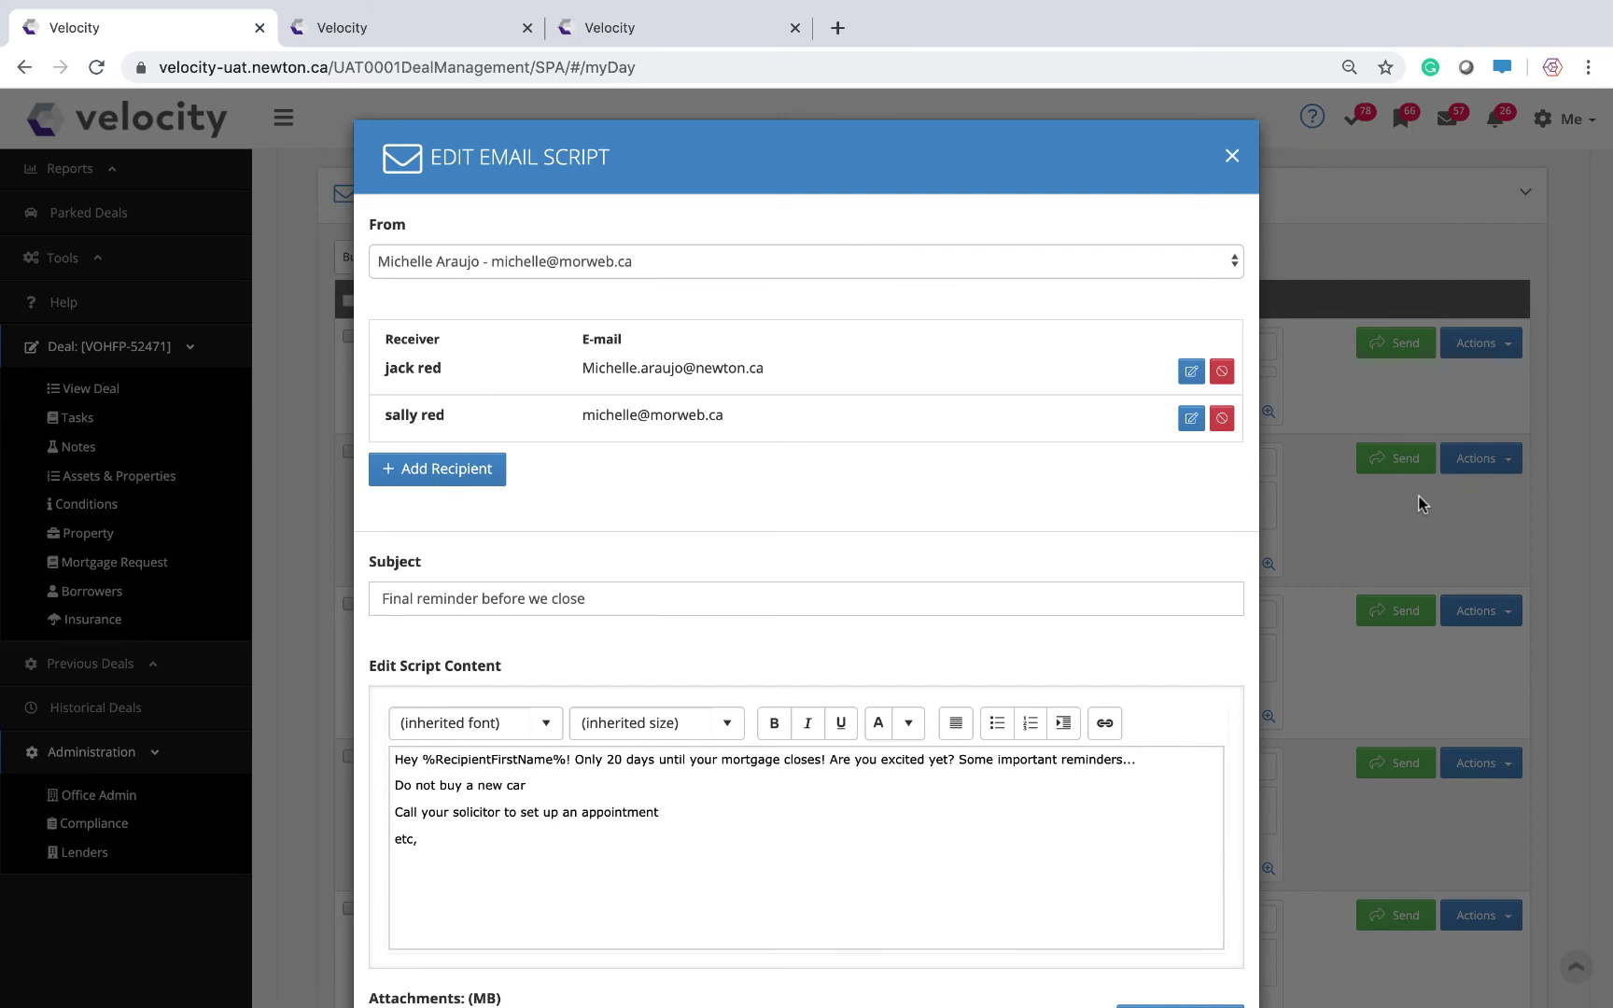
scroll(576, 752, down, 1)
click(576, 744)
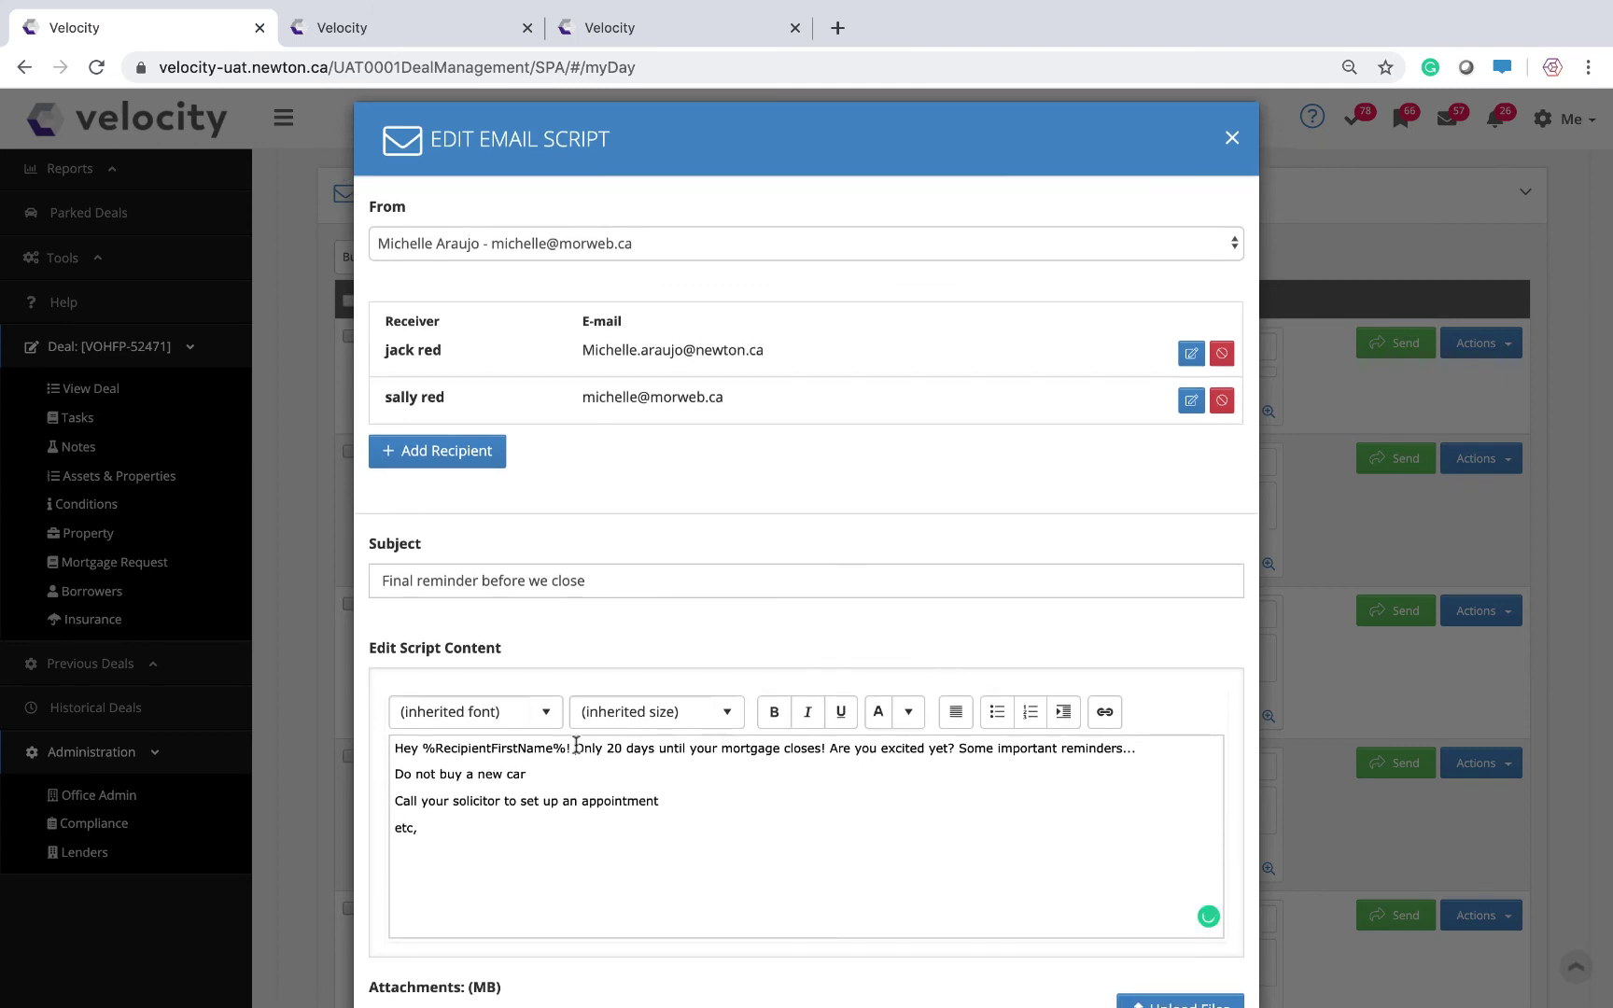
key(Return)
key(Return)
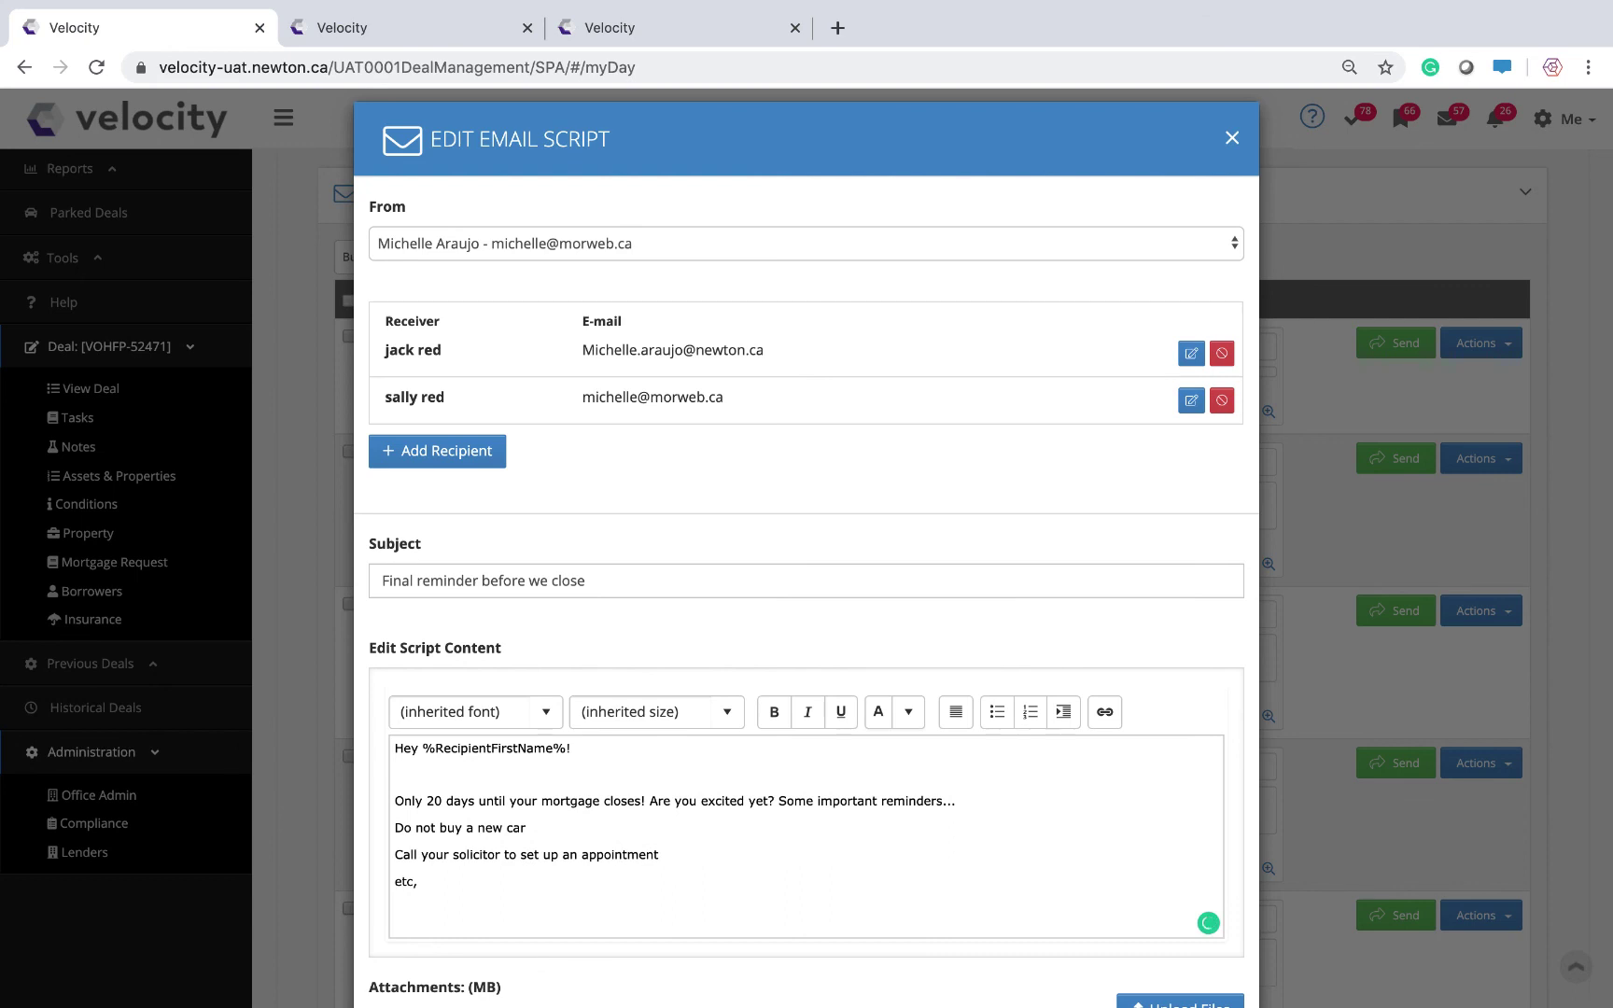
text(How is your mom?)
scroll(807, 653, down, 2)
mouse_move(993, 949)
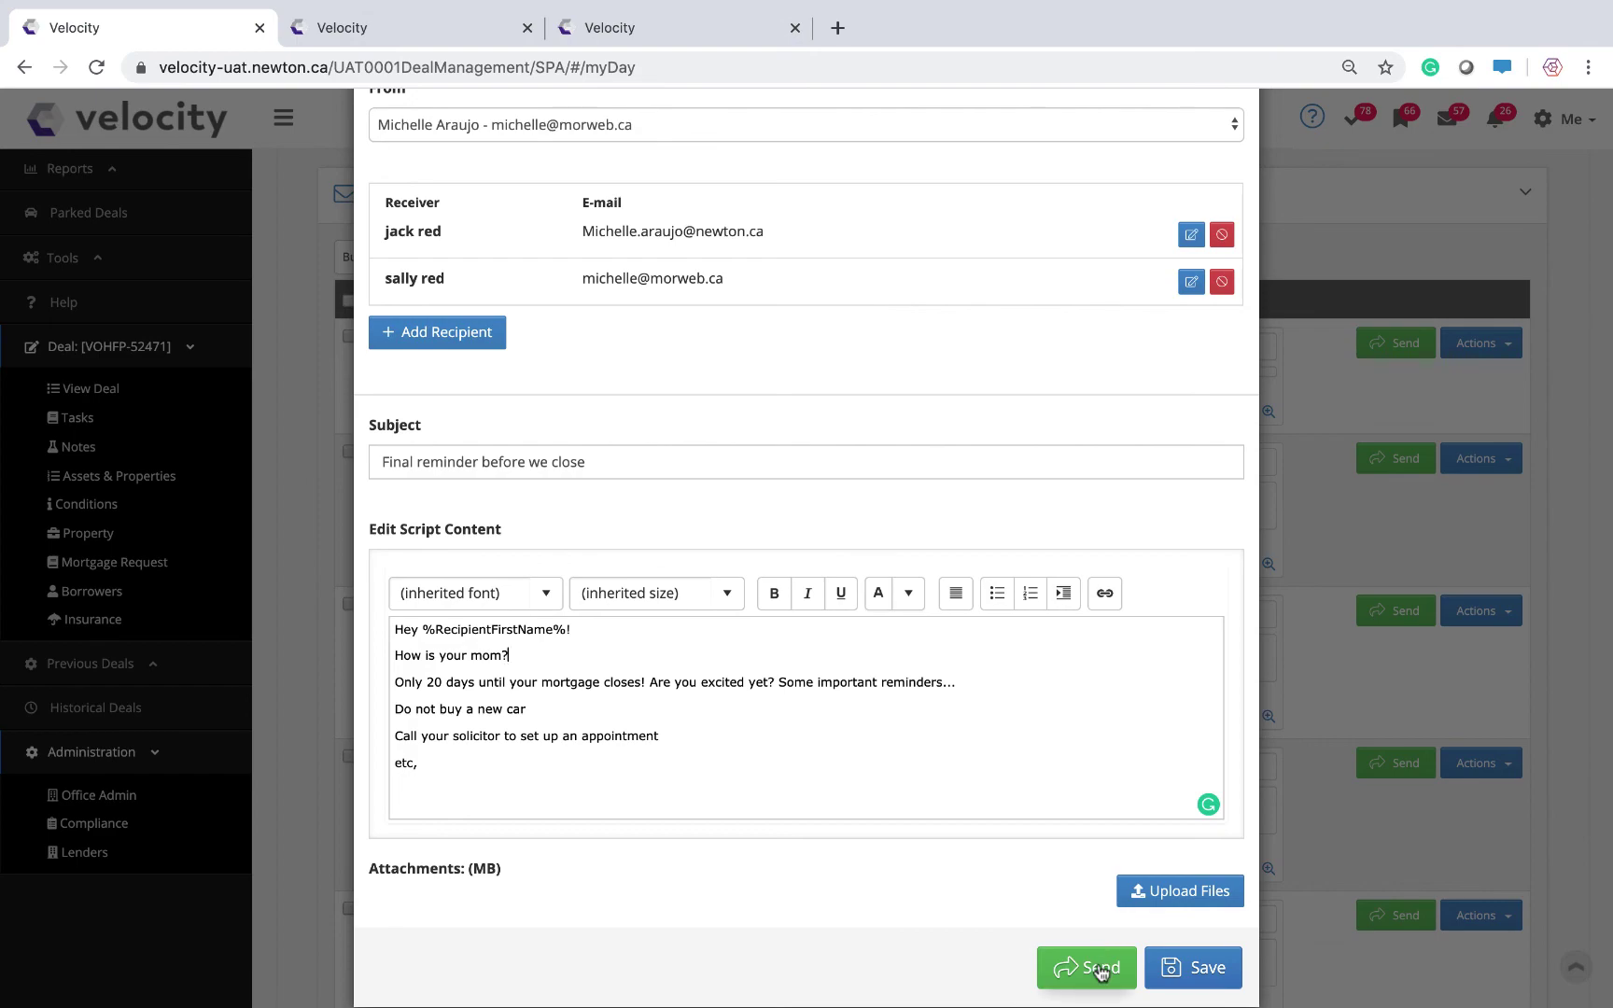